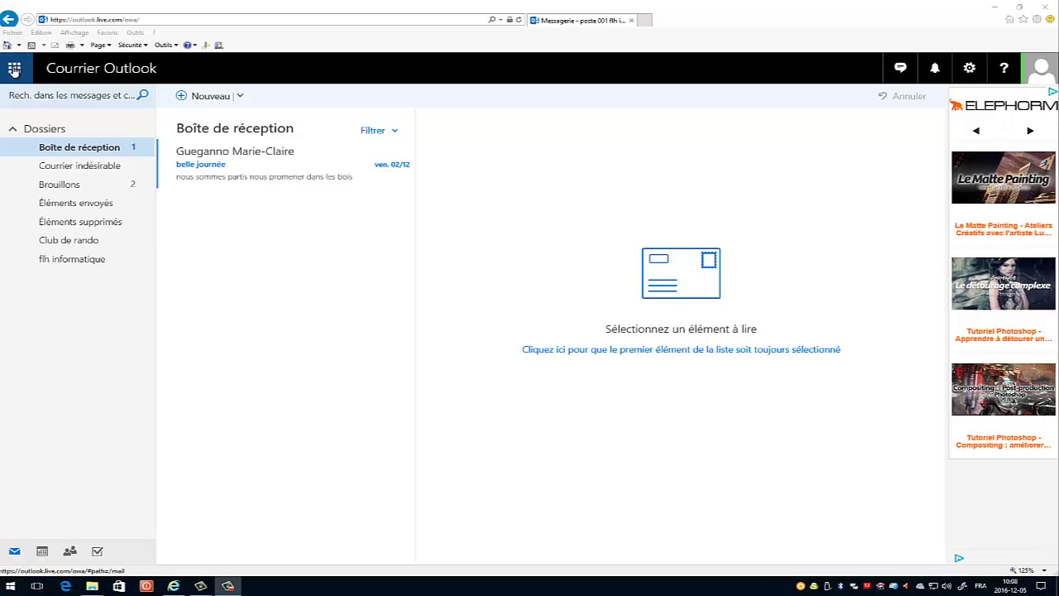
# - Go from mail to the Contacts page after briefly opening and closing the app launcher
pyautogui.click(14, 70)
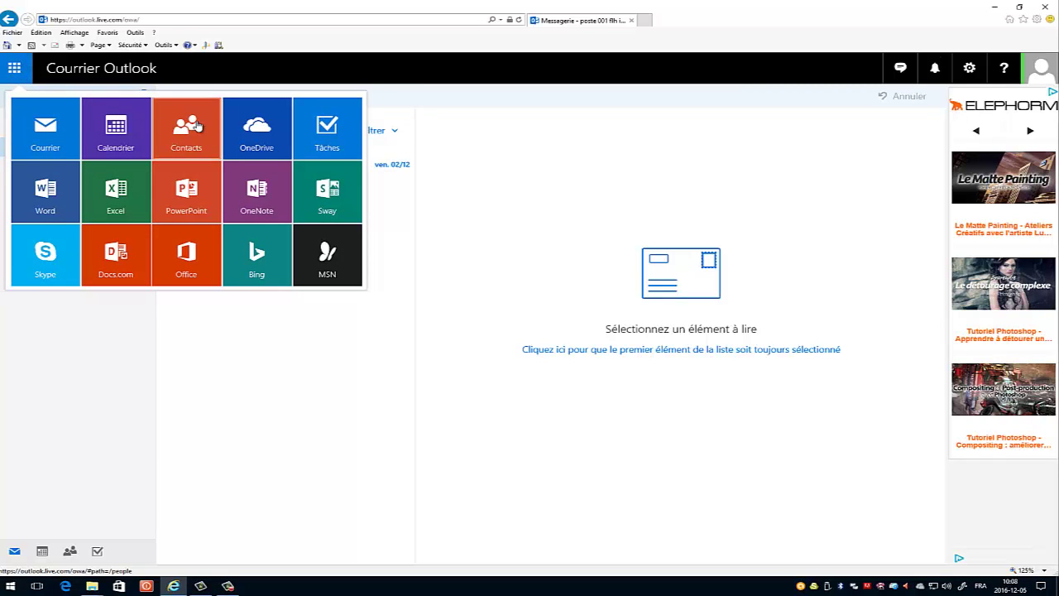
pyautogui.click(327, 389)
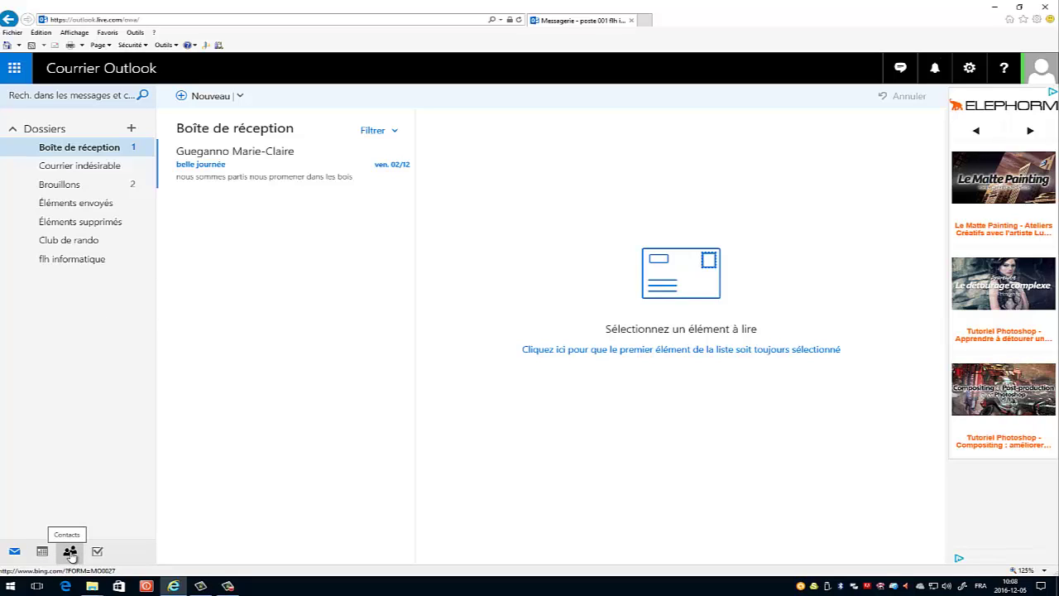
pyautogui.click(71, 552)
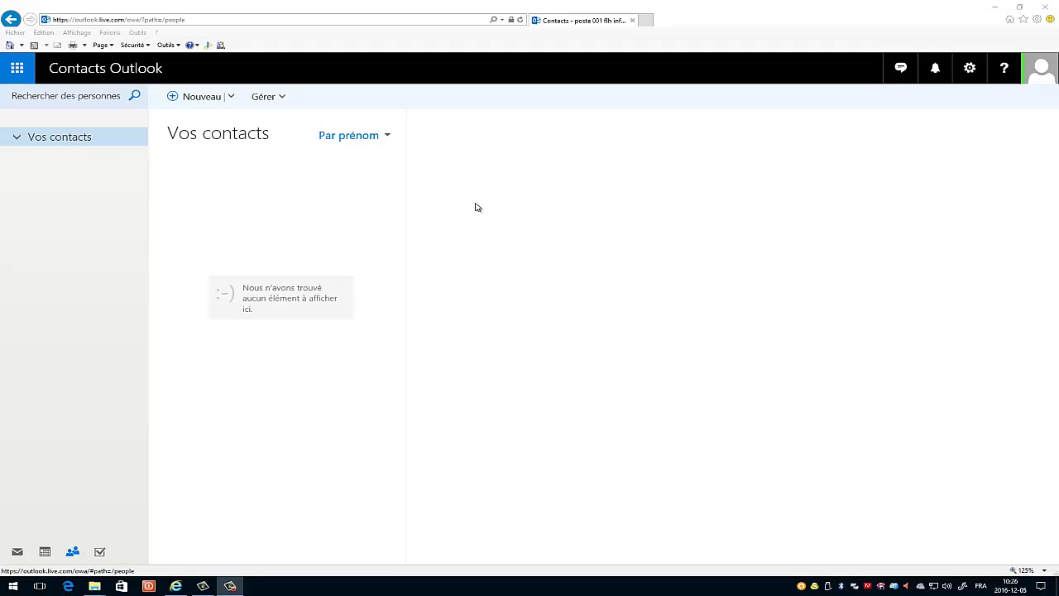
# - Start a new contact and enter the member's first name and surname
pyautogui.click(199, 97)
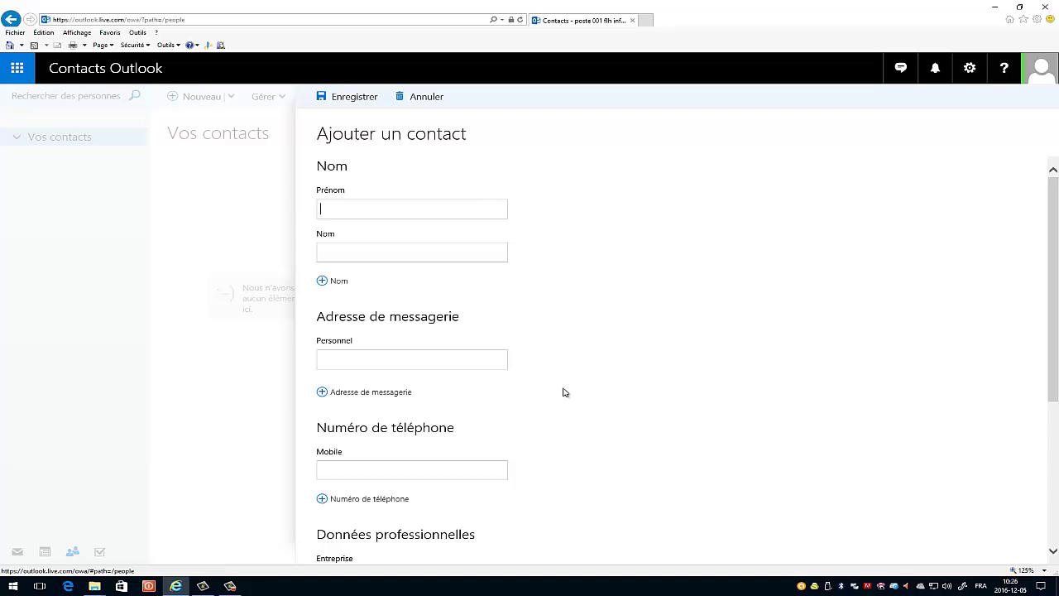
pyautogui.scroll(-5, 564, 392)
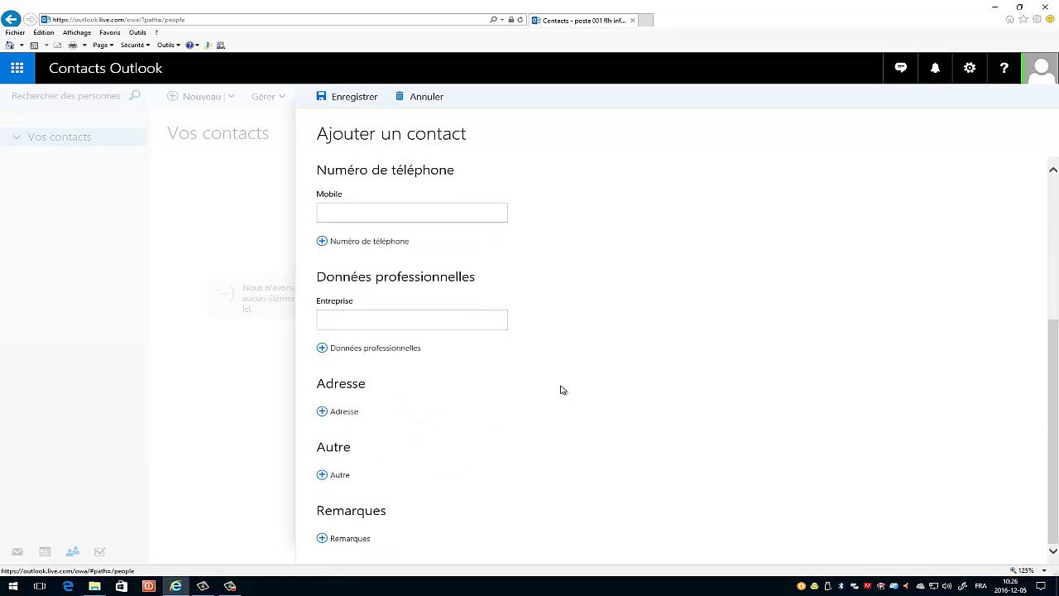
pyautogui.scroll(5, 561, 389)
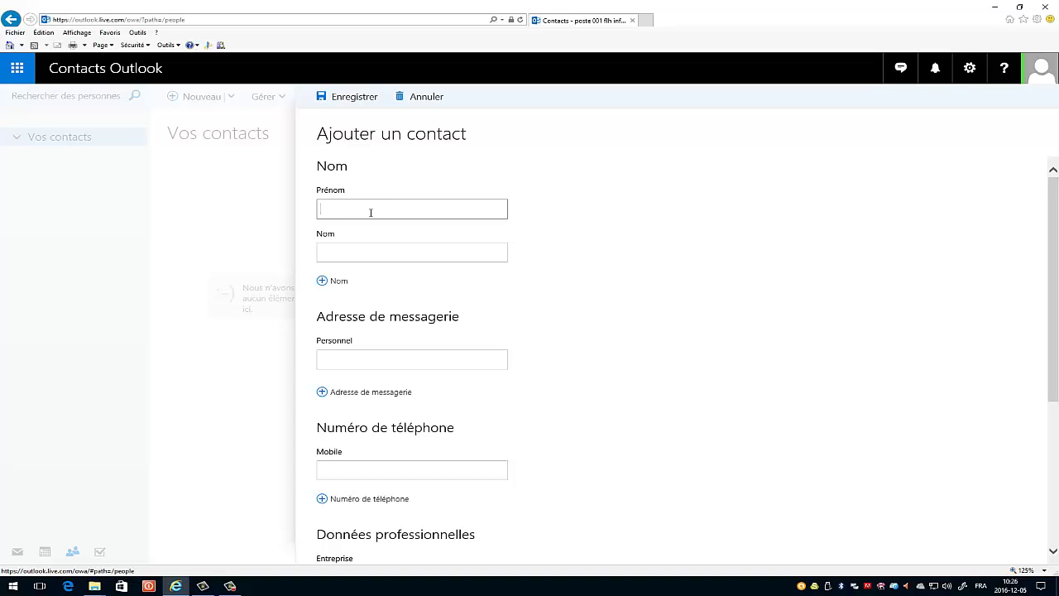
pyautogui.click(349, 252)
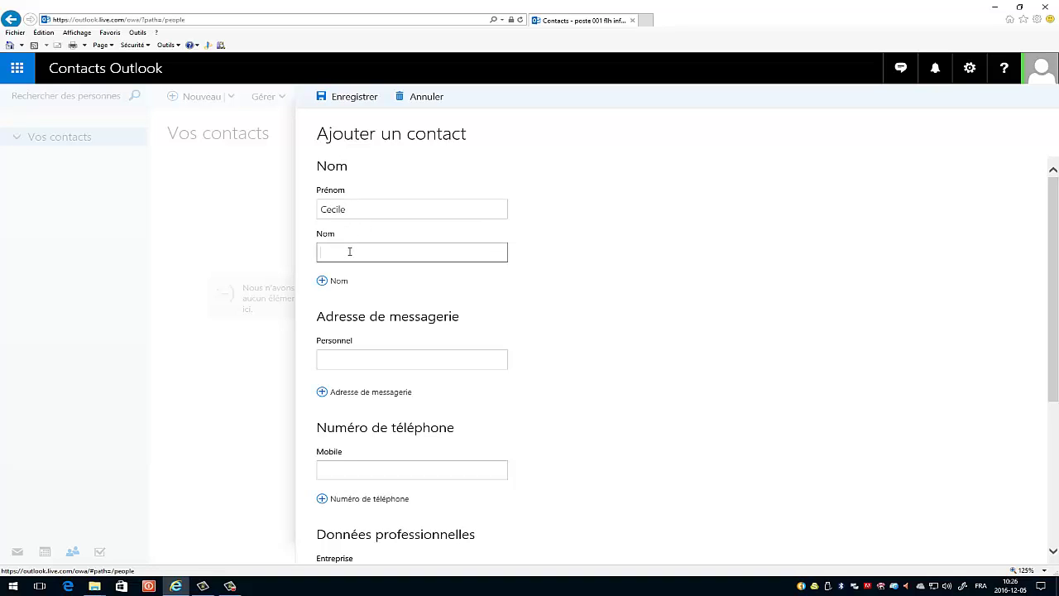
# - Fill in the contact's personal e-mail address and save the contact
pyautogui.click(345, 359)
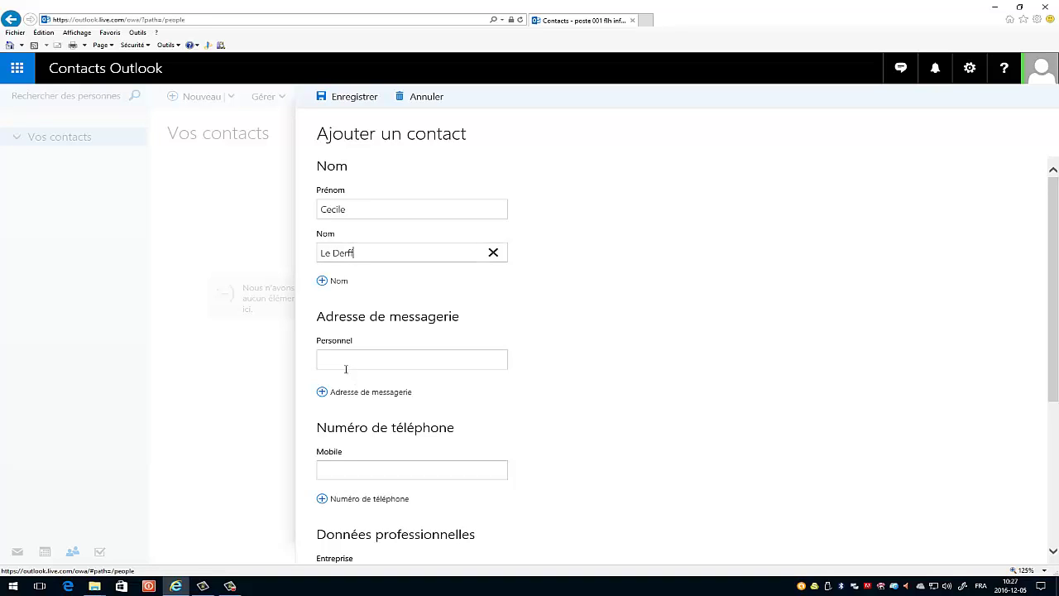
pyautogui.click(342, 359)
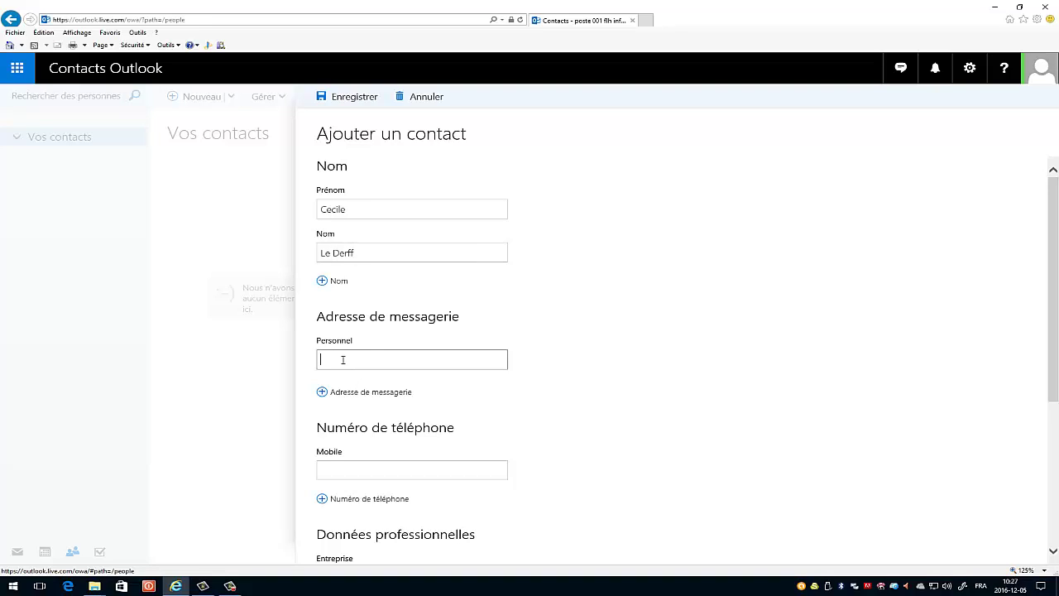
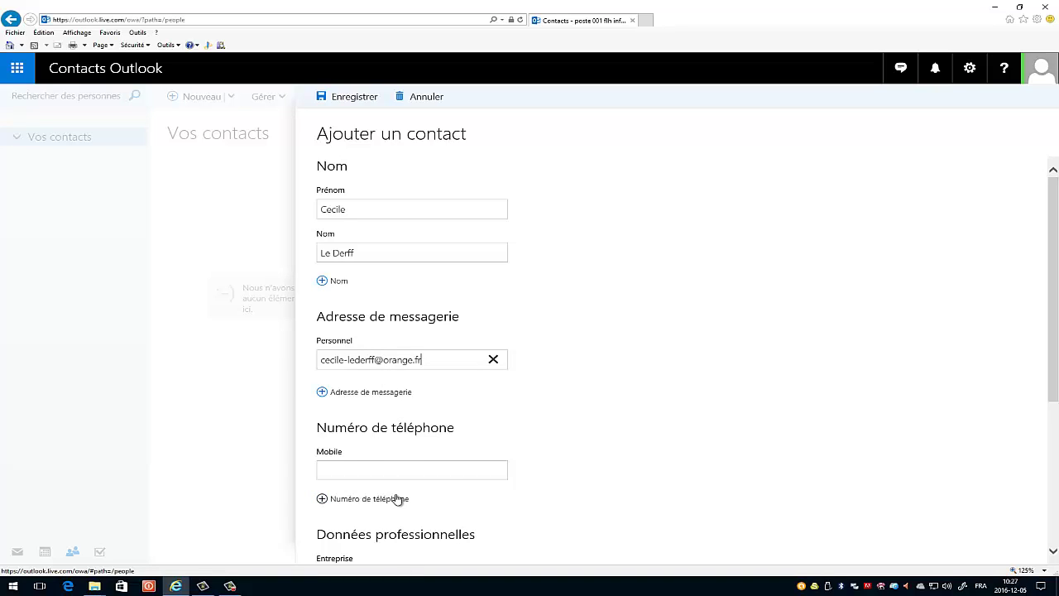
pyautogui.scroll(-1, 397, 498)
pyautogui.scroll(-1, 397, 497)
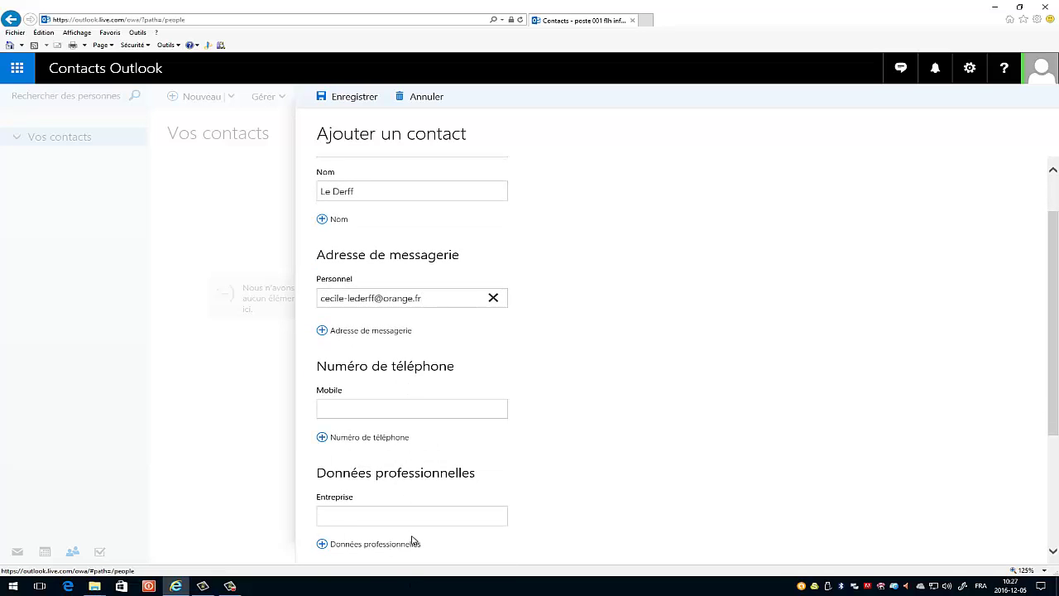
pyautogui.scroll(1, 414, 536)
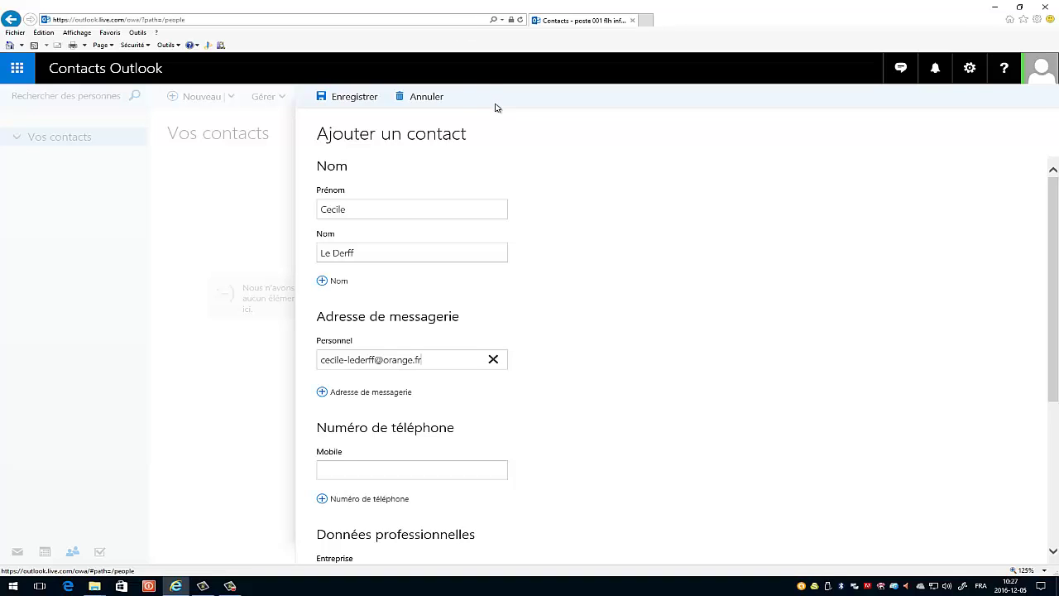
pyautogui.click(353, 98)
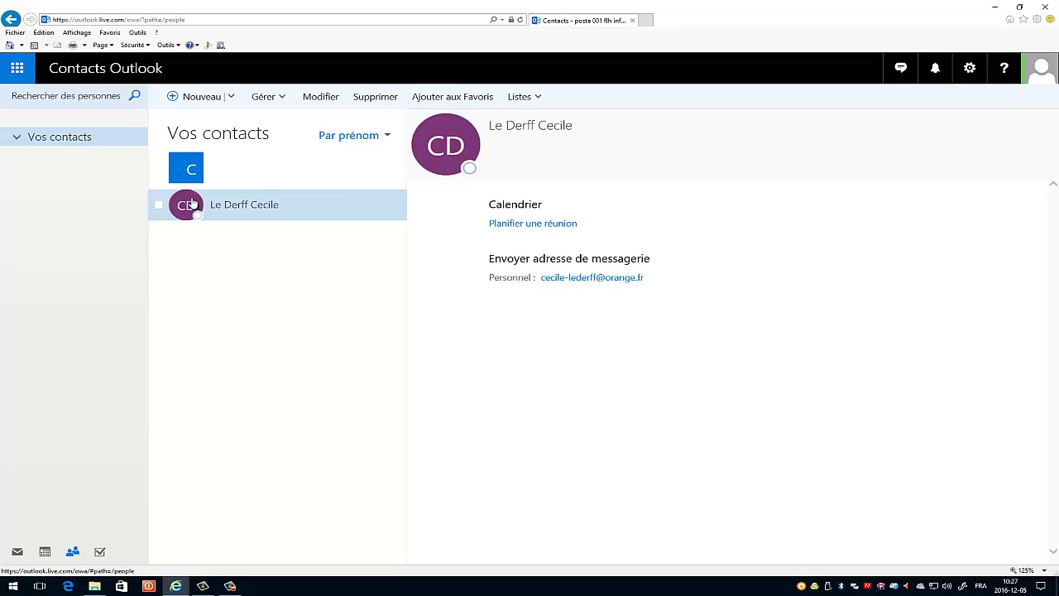
# - Add a second contact with the member's first name, surname and personal e-mail, and save it
pyautogui.click(193, 98)
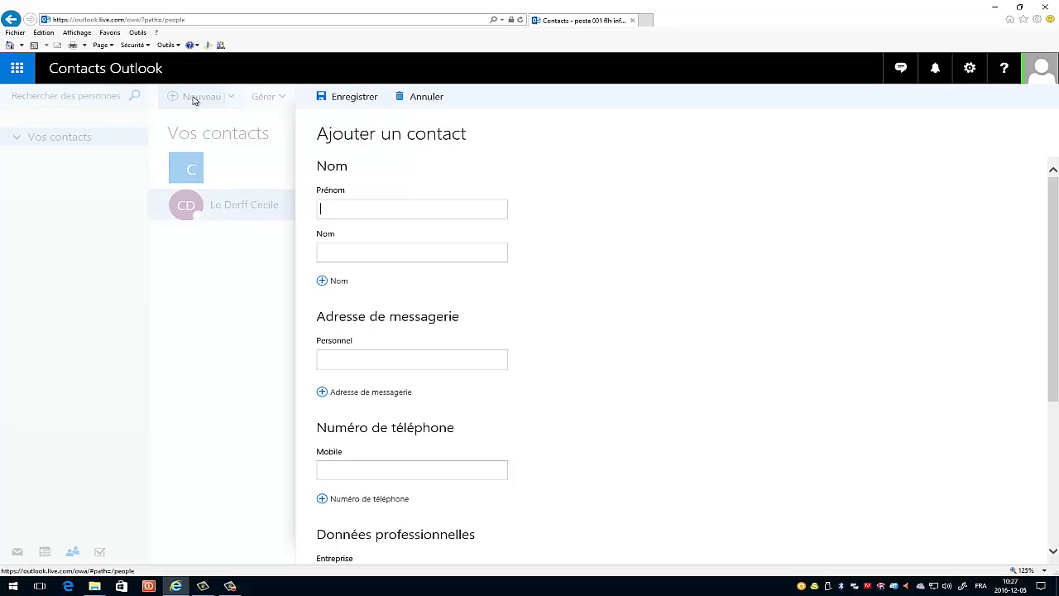
pyautogui.press('Tab')
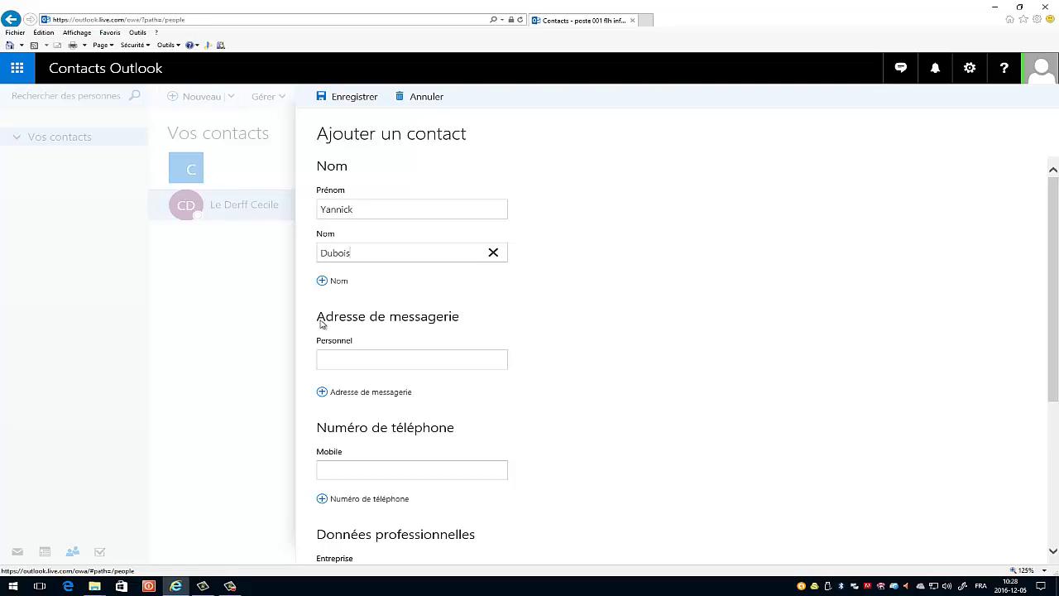
pyautogui.click(355, 362)
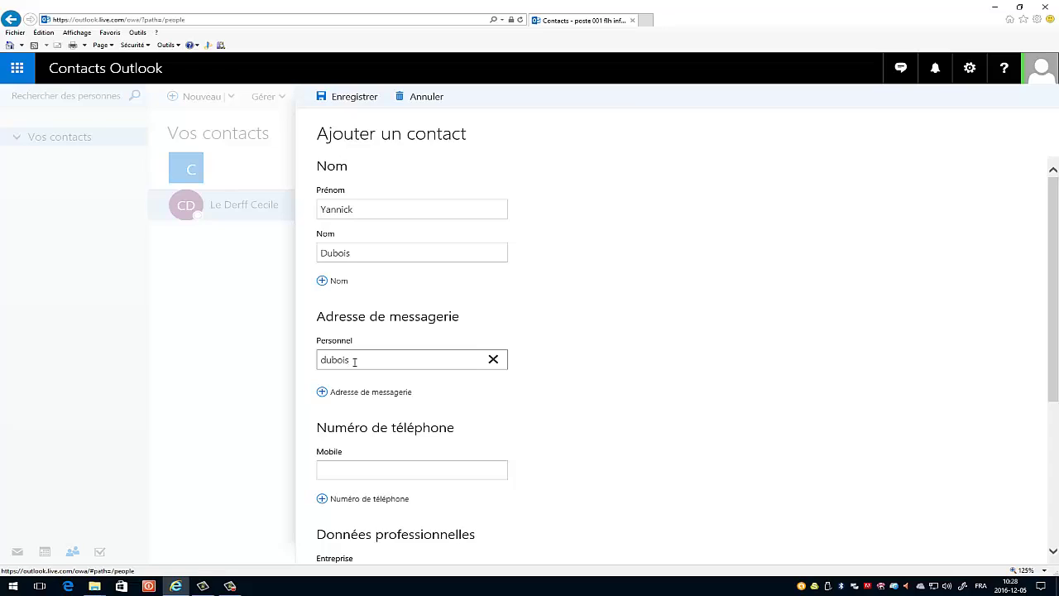
pyautogui.click(363, 103)
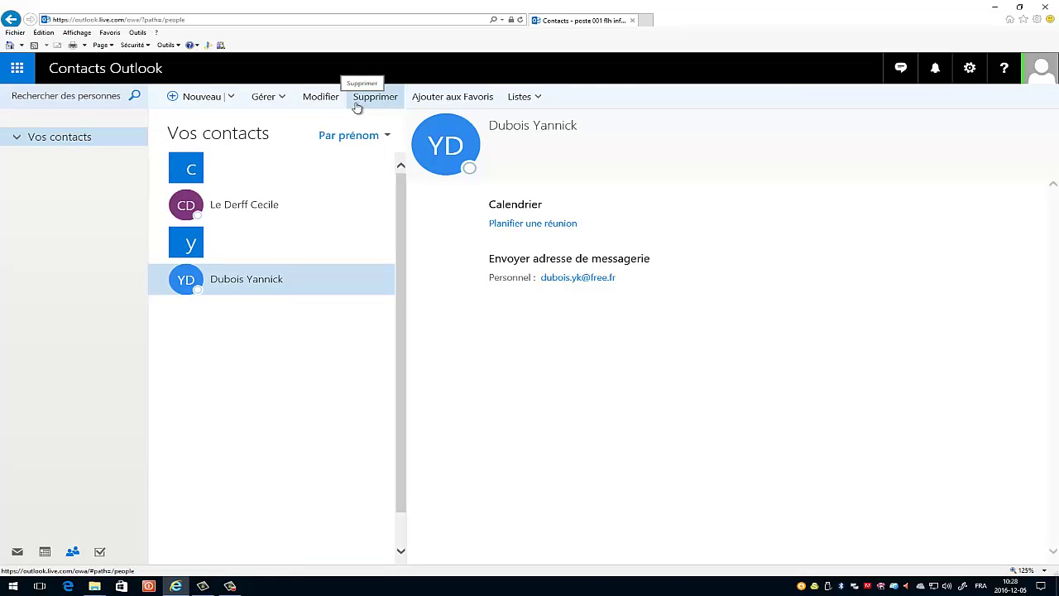
# - Start a third contact with the member's surname, first name and personal e-mail address
pyautogui.click(199, 100)
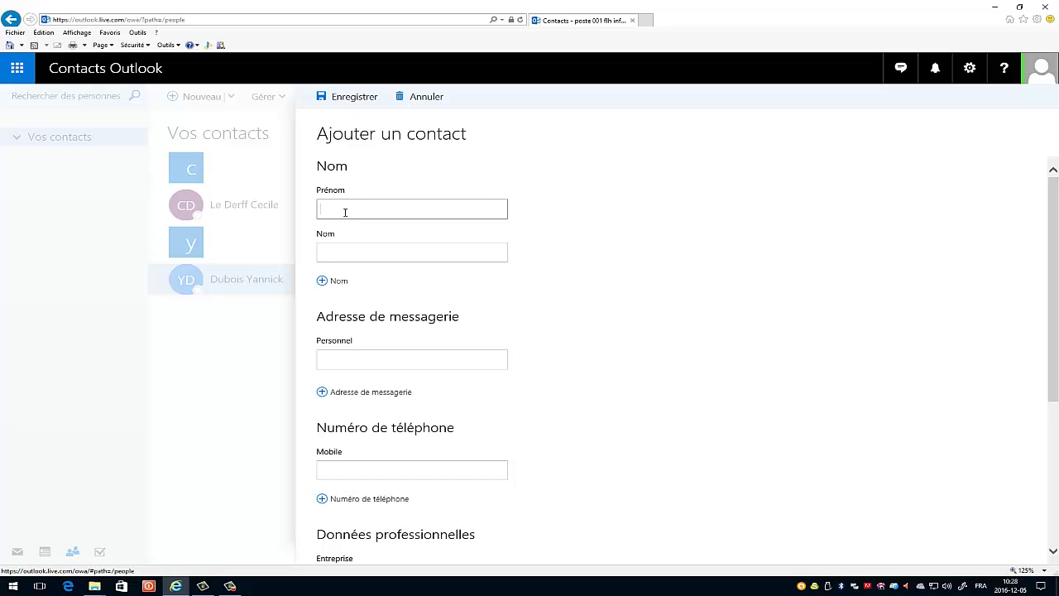
pyautogui.click(368, 250)
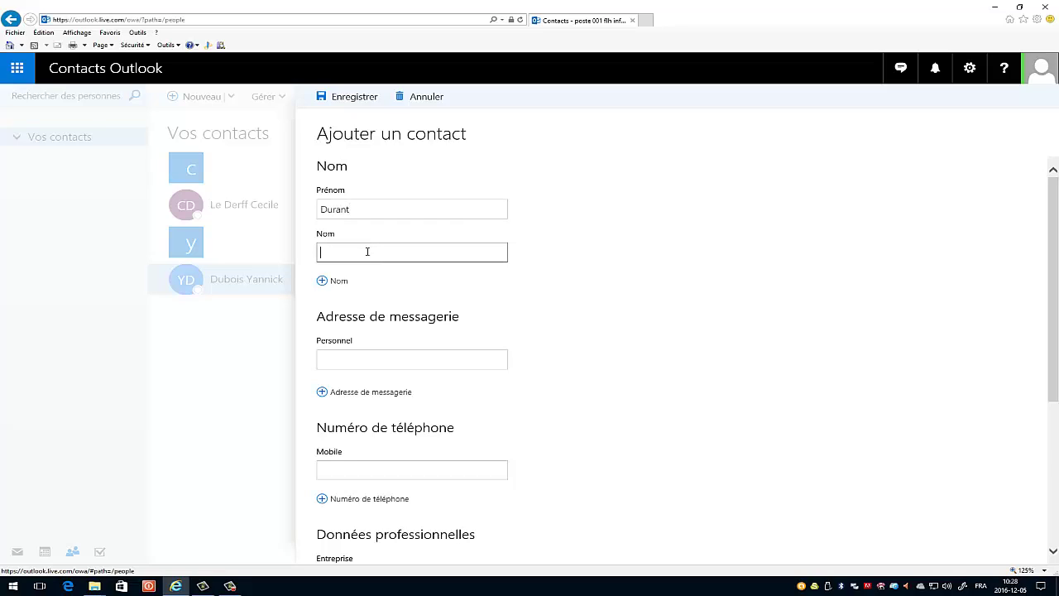
pyautogui.click(405, 359)
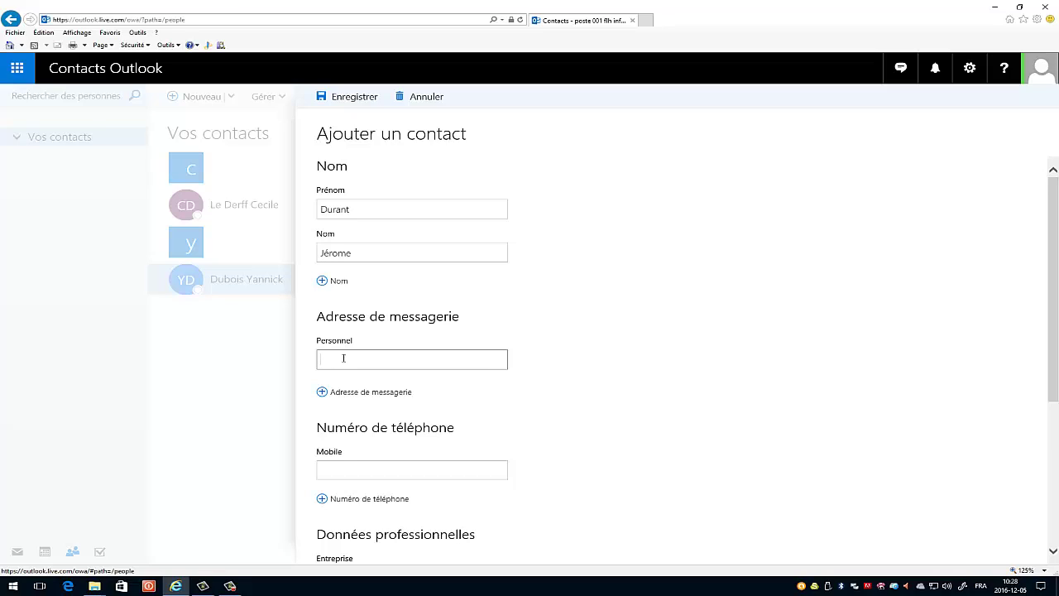
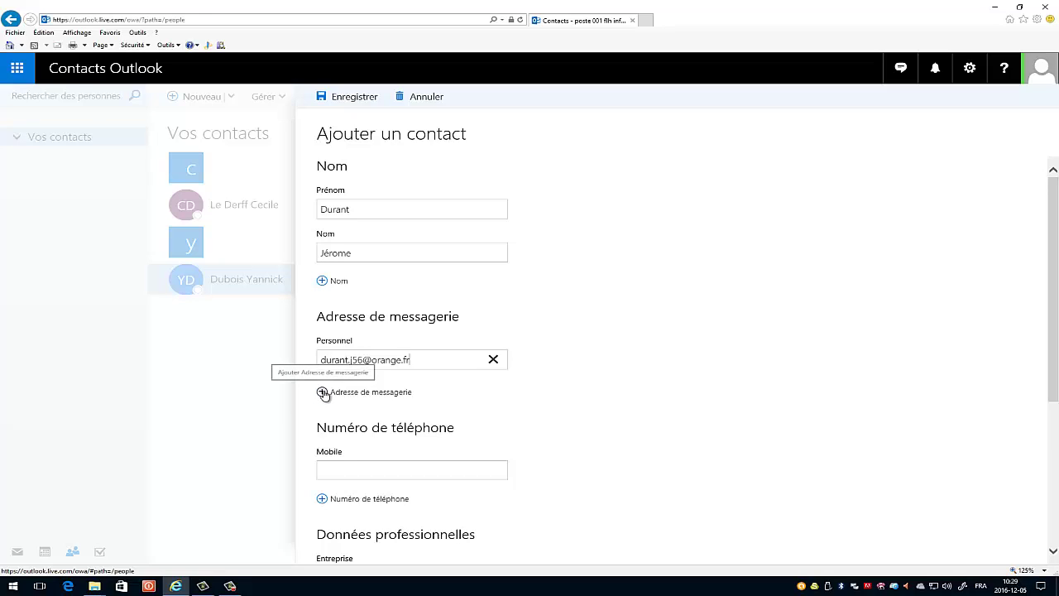
# - Add a second e-mail address of type Autre to the contact and save it
pyautogui.click(322, 394)
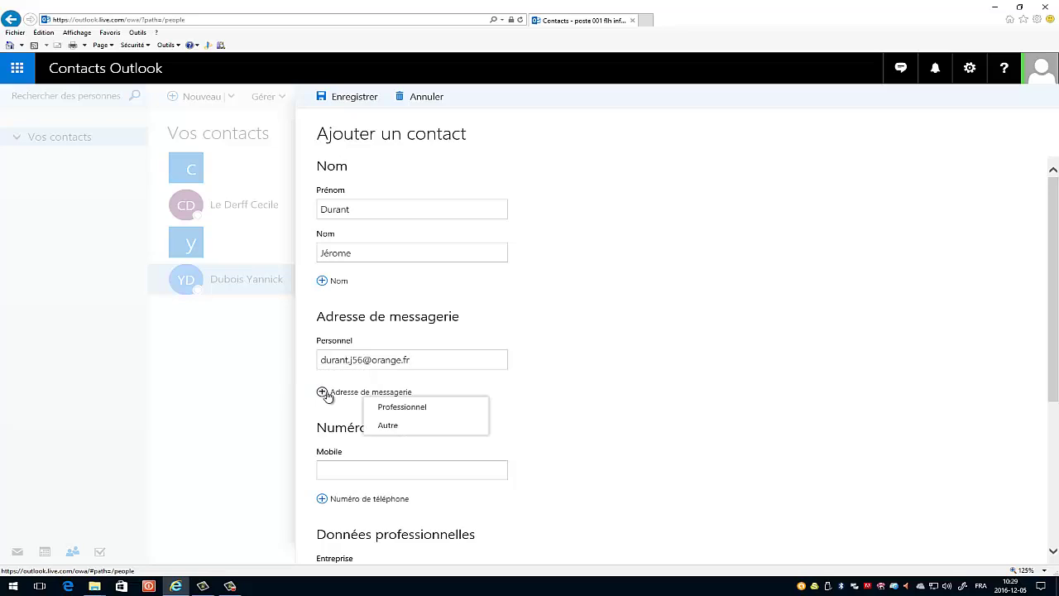
pyautogui.click(382, 423)
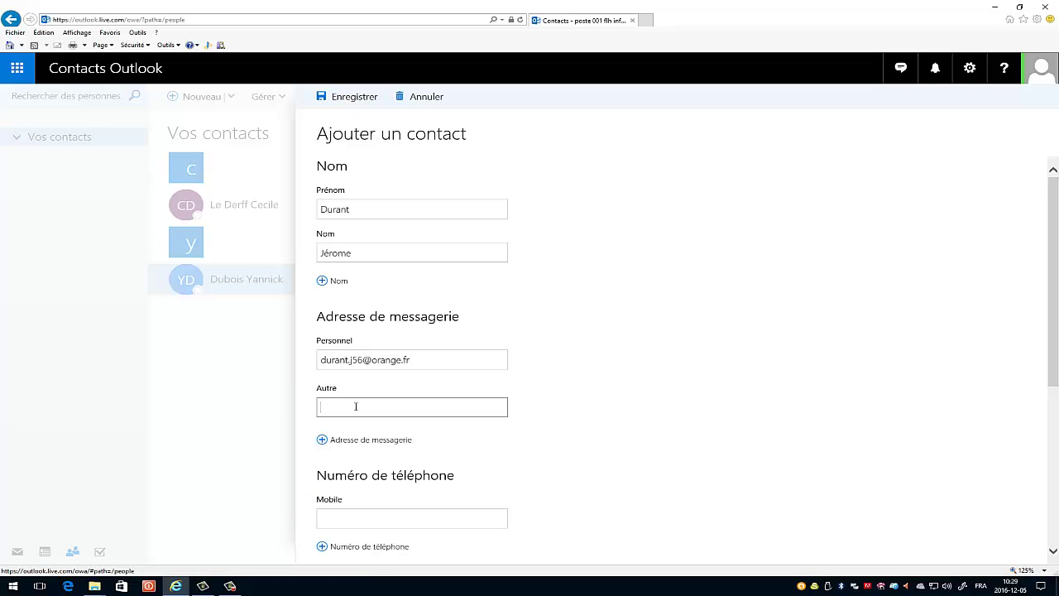
pyautogui.click(560, 439)
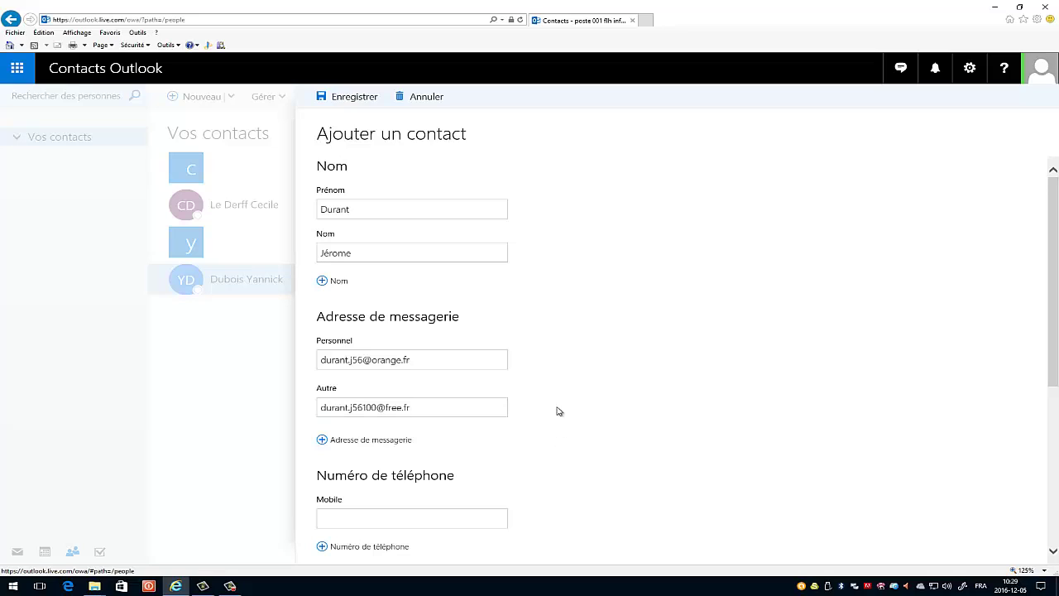
pyautogui.click(351, 98)
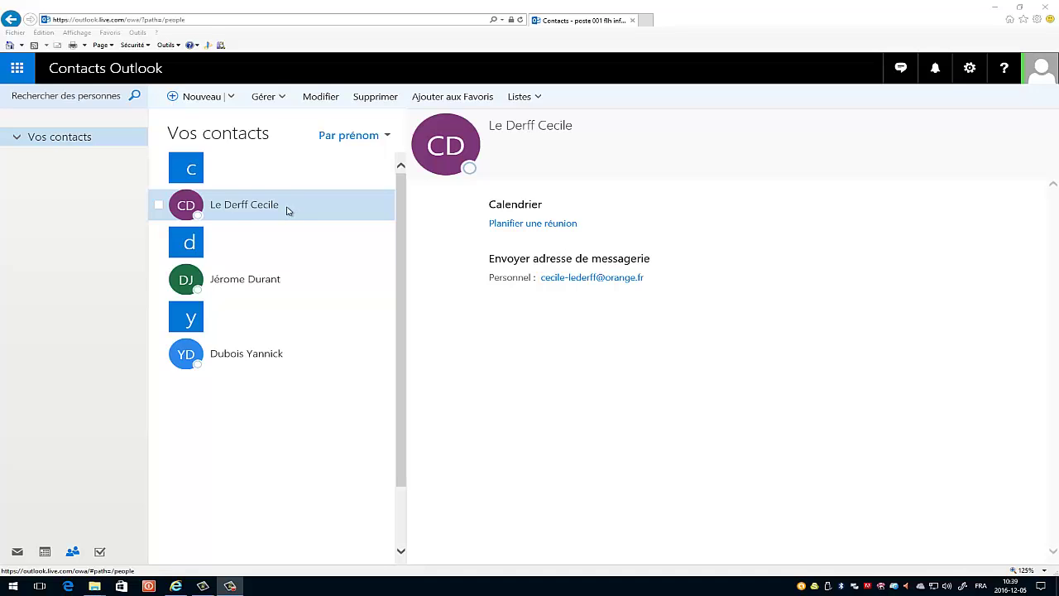
# - Edit the existing contact, replacing its personal e-mail with a new address, and save it
pyautogui.click(321, 96)
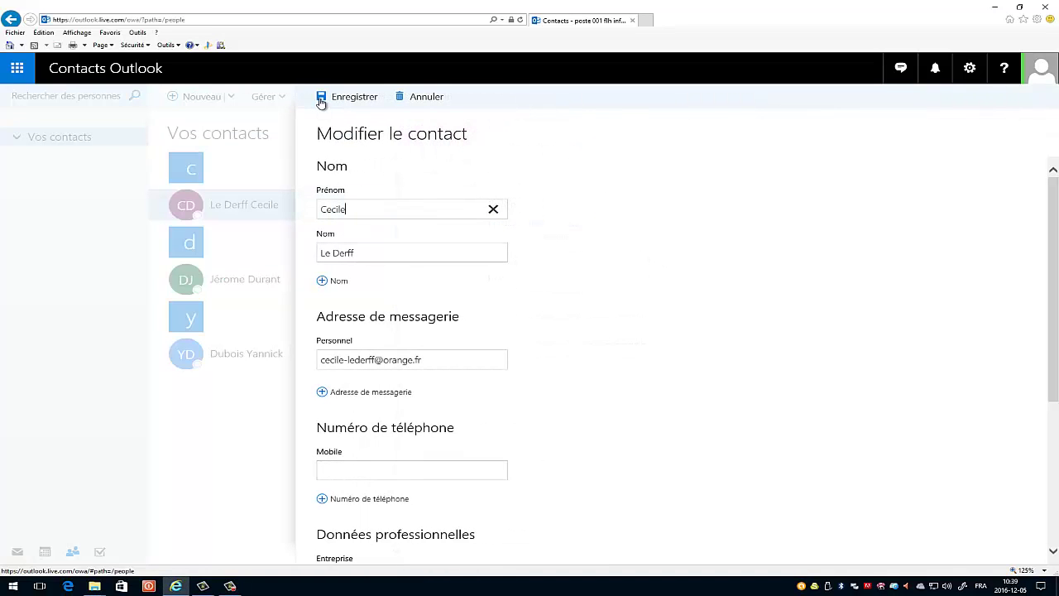
pyautogui.click(352, 251)
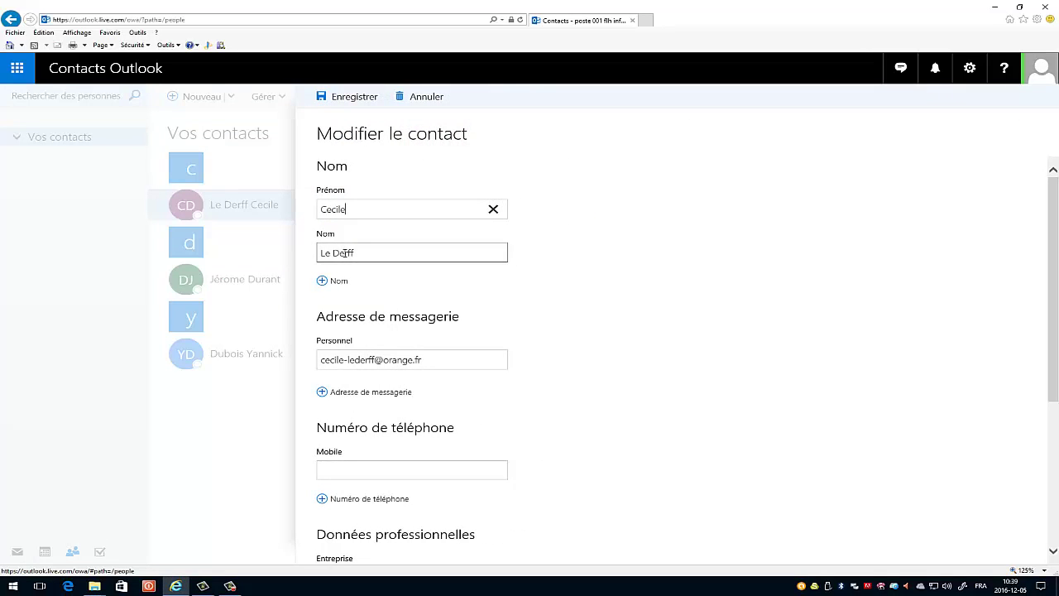
pyautogui.click(370, 356)
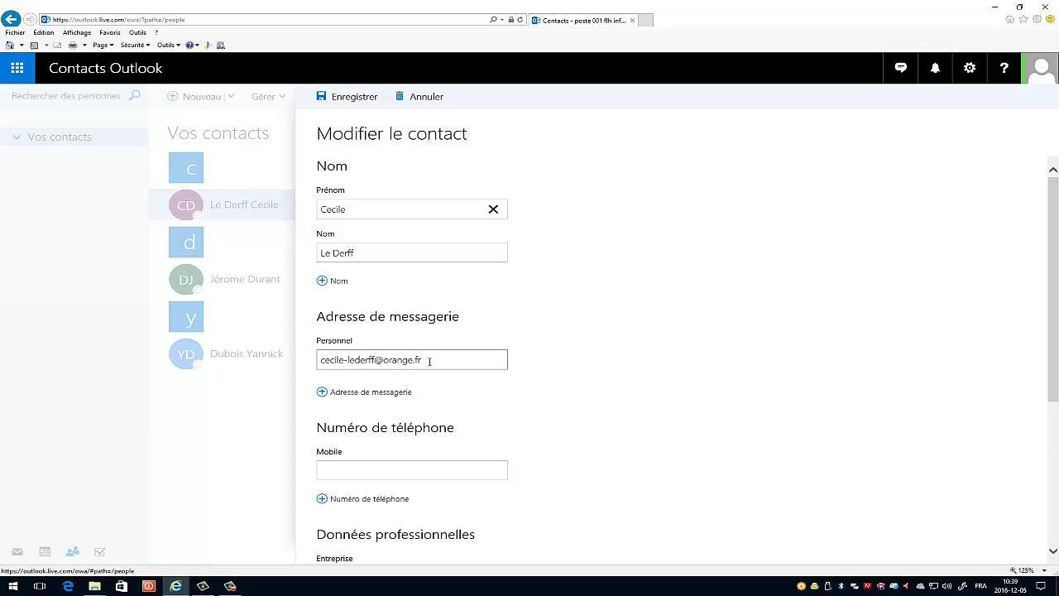
pyautogui.moveTo(431, 360); pyautogui.dragTo(317, 364)
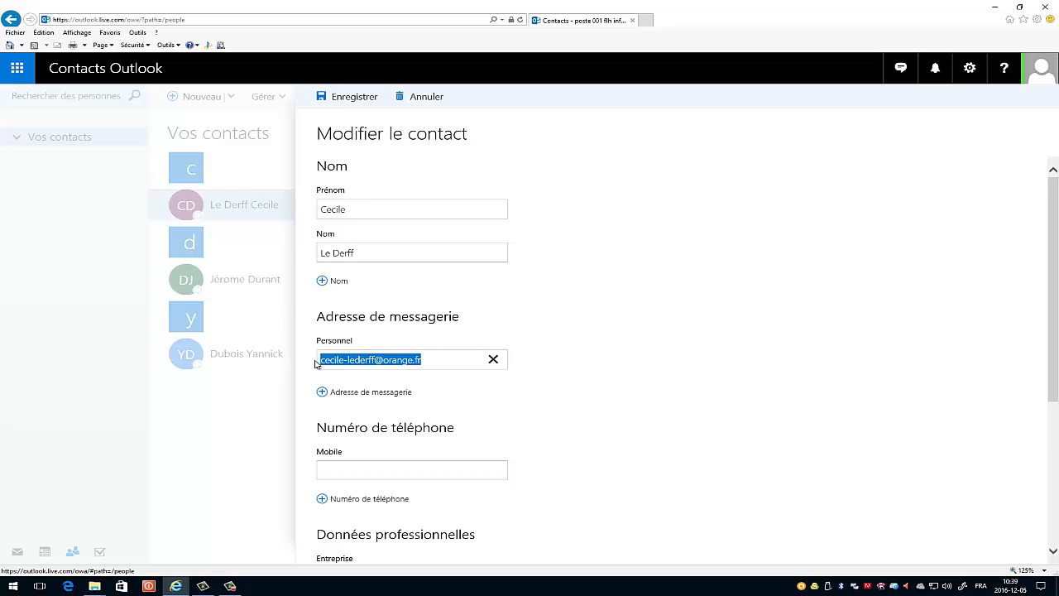
pyautogui.press('BackSpace')
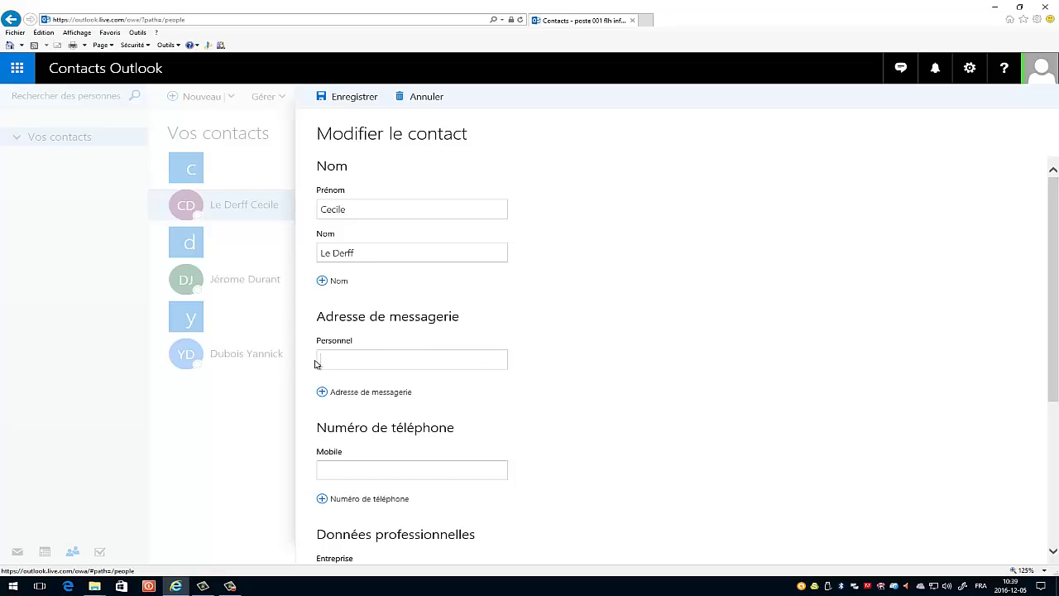
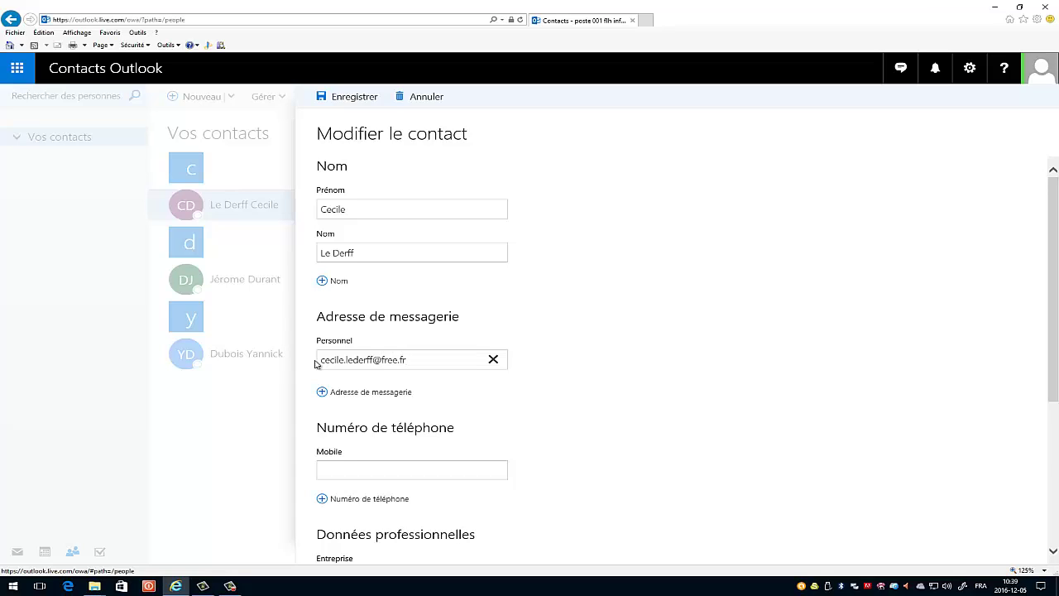
pyautogui.click(354, 97)
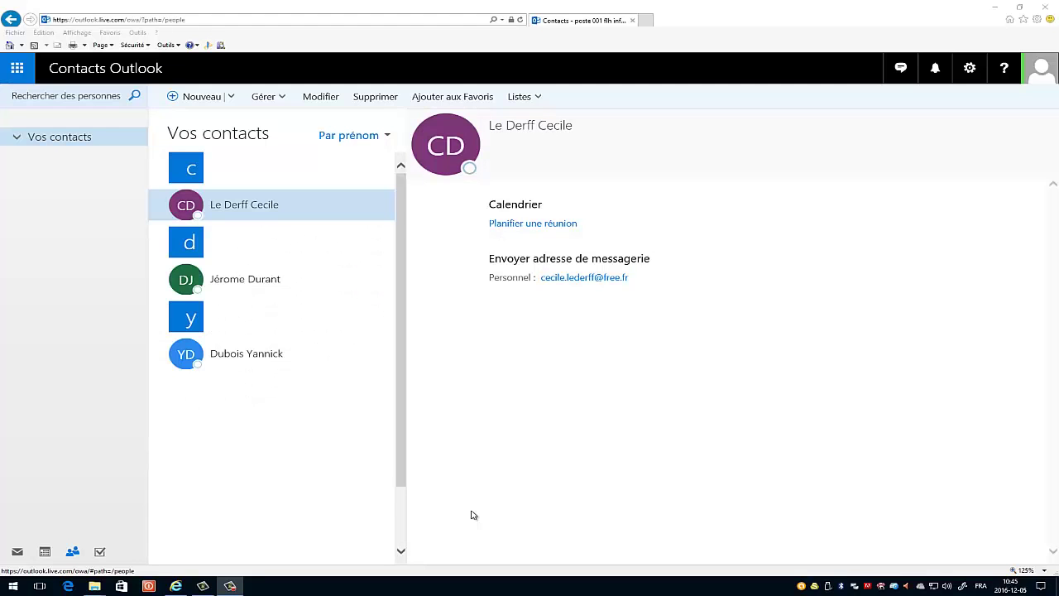
pyautogui.click(18, 68)
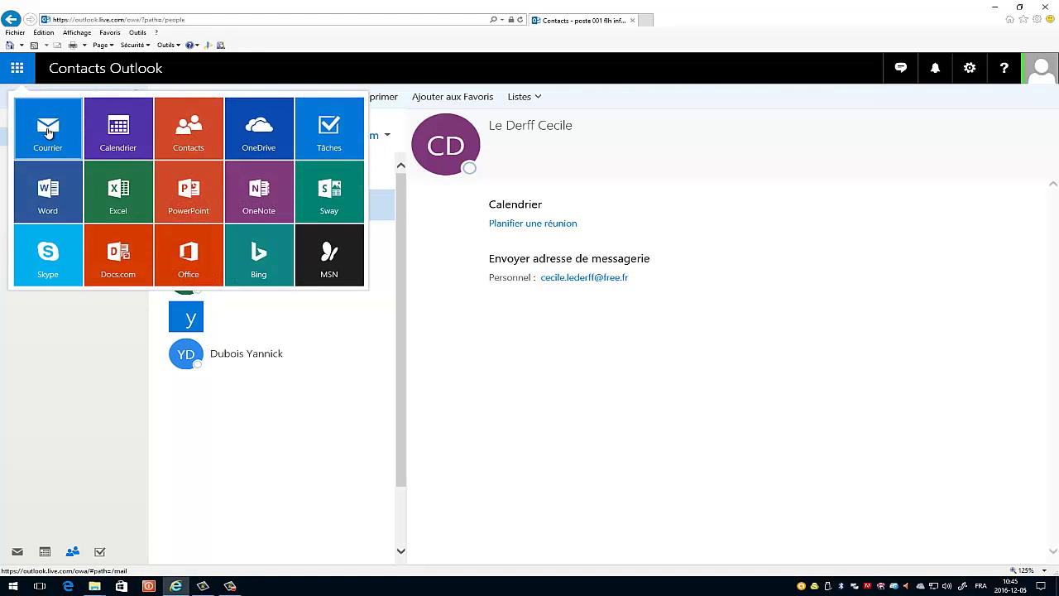
pyautogui.click(48, 486)
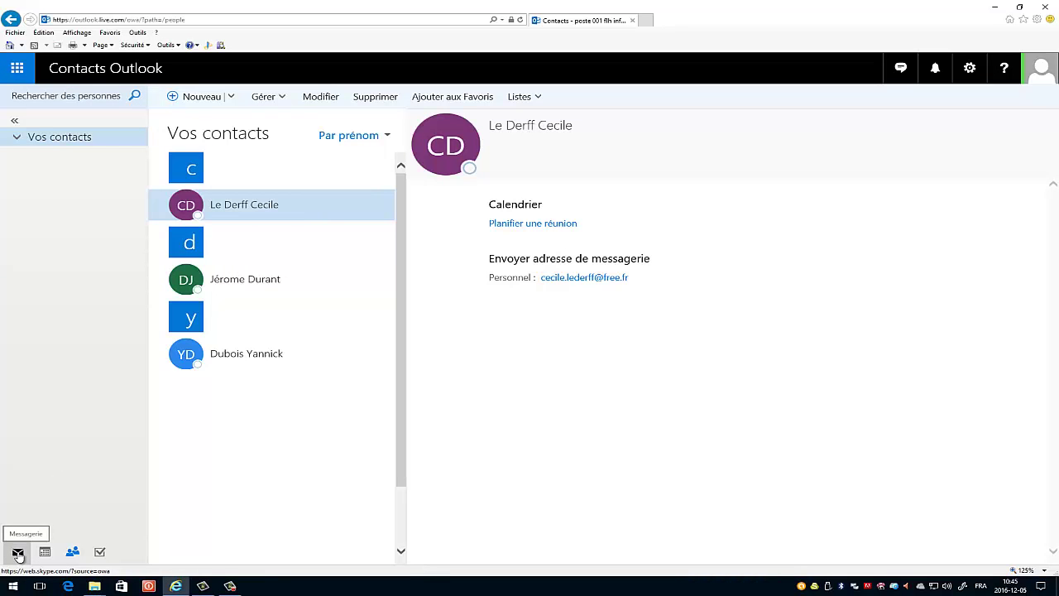
# - Switch to mail, start a new message and pop it out into a maximized window
pyautogui.click(18, 553)
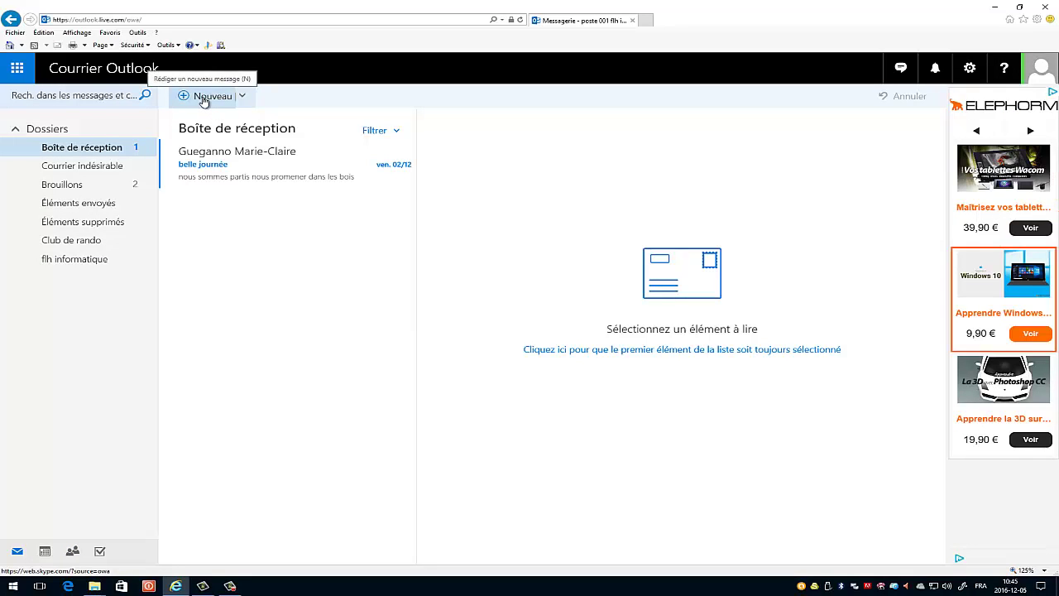
pyautogui.click(205, 97)
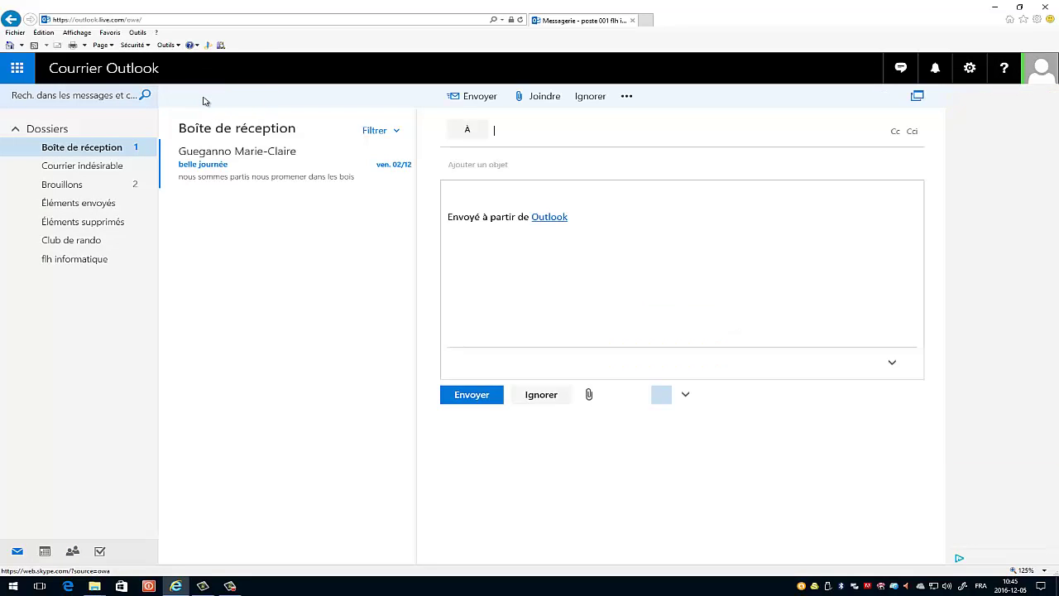
pyautogui.click(918, 97)
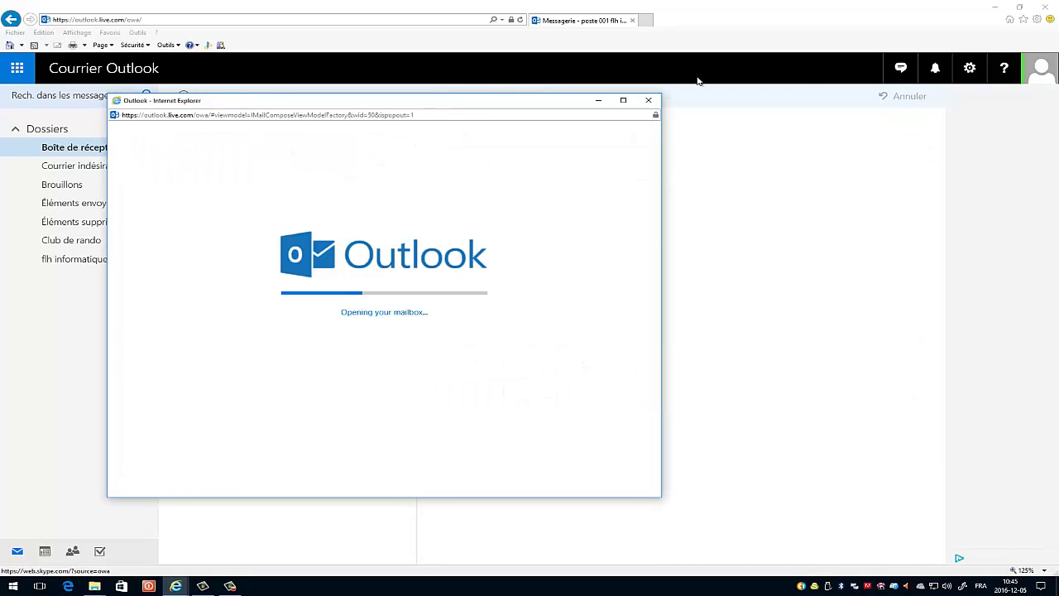
pyautogui.click(623, 100)
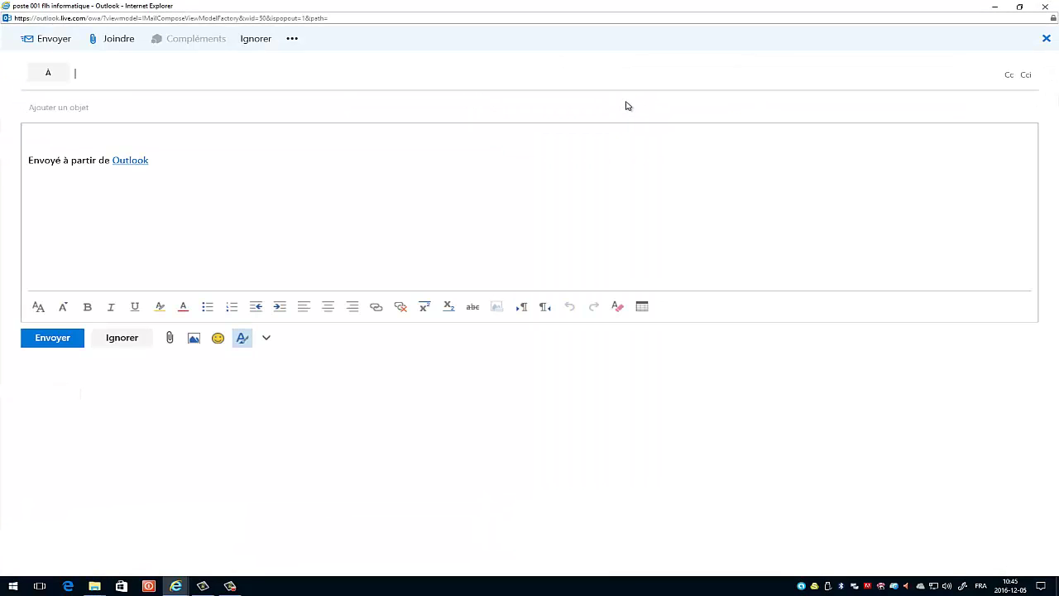
# - Test the À field suggestions: add and remove the edited contact, then add the other member's first address
pyautogui.click(92, 73)
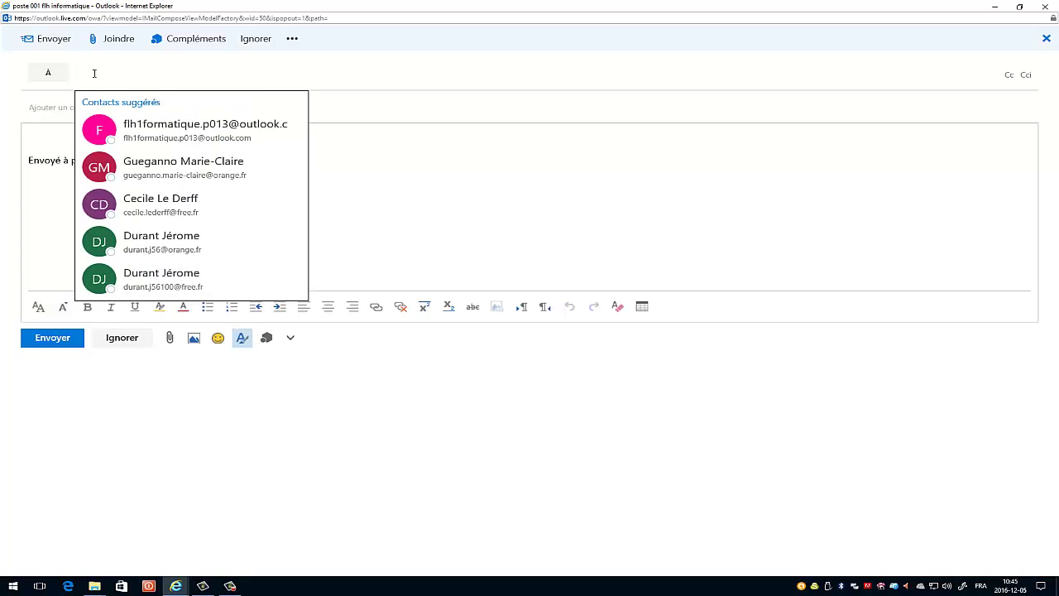
pyautogui.click(140, 204)
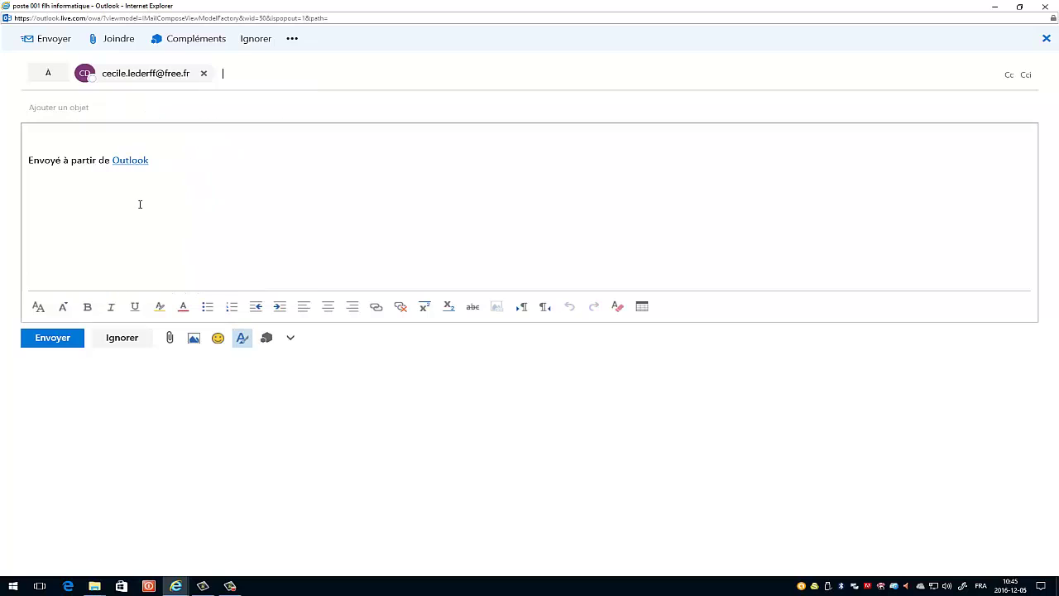
pyautogui.click(204, 74)
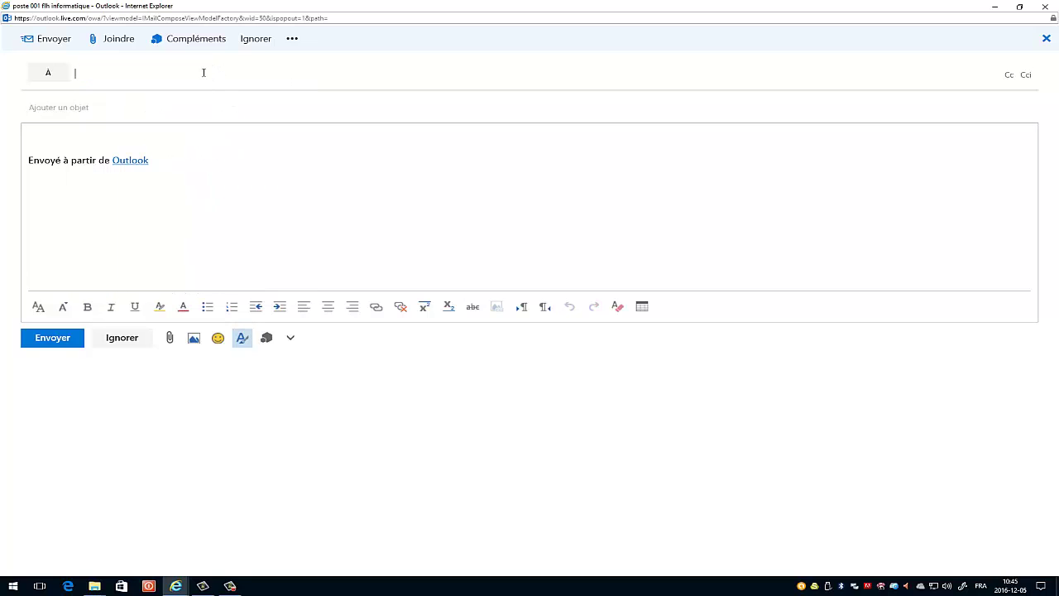
pyautogui.click(142, 75)
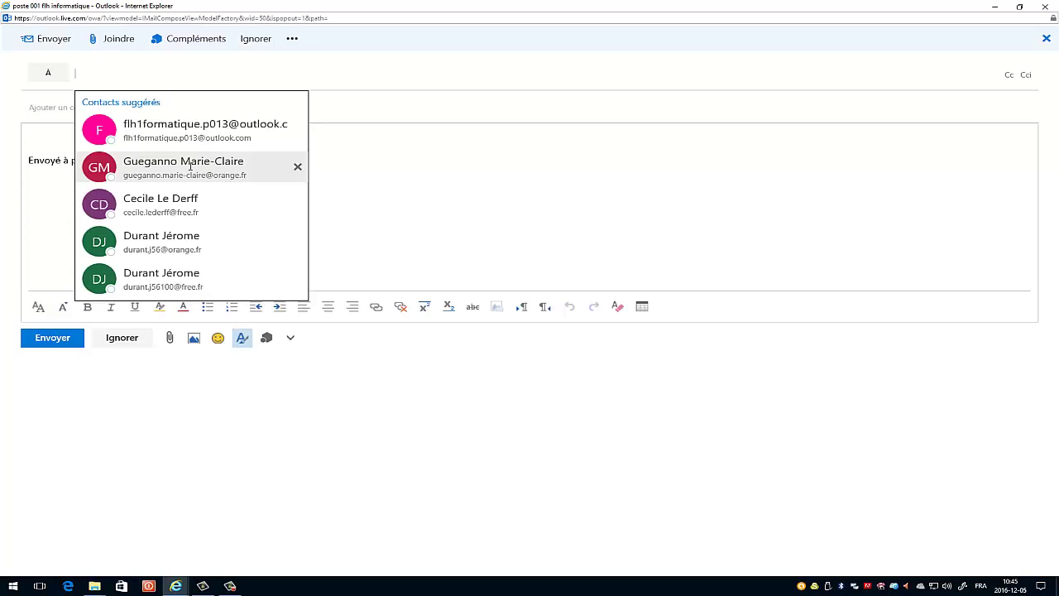
pyautogui.click(146, 242)
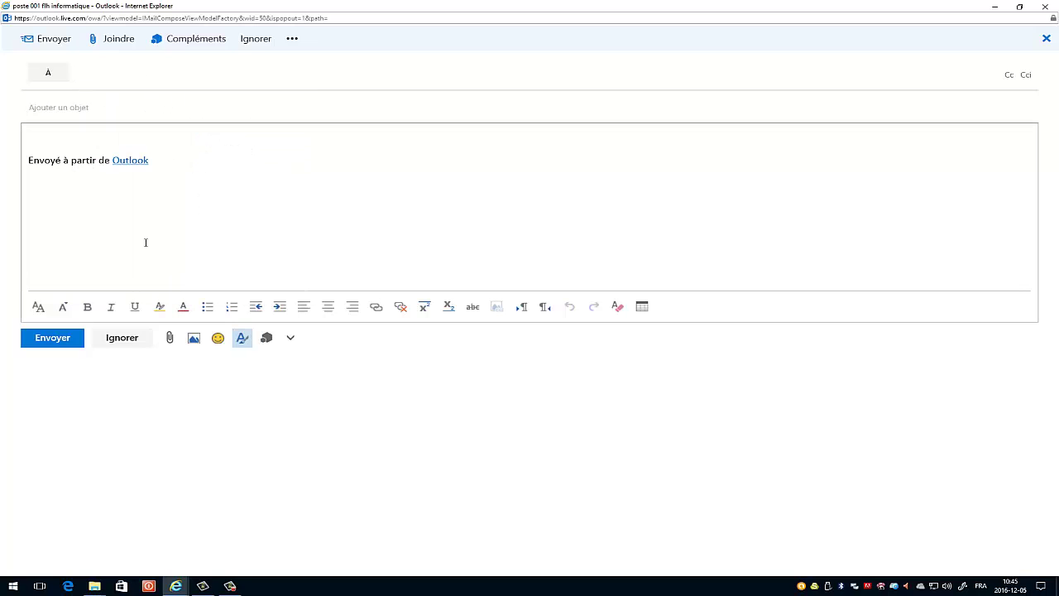
pyautogui.click(88, 76)
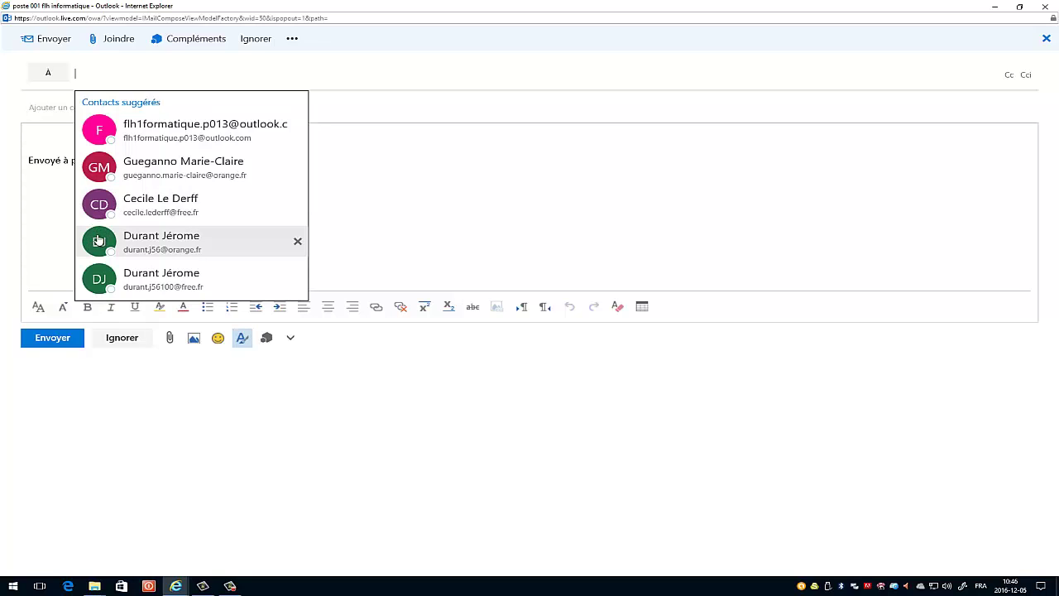
pyautogui.click(161, 239)
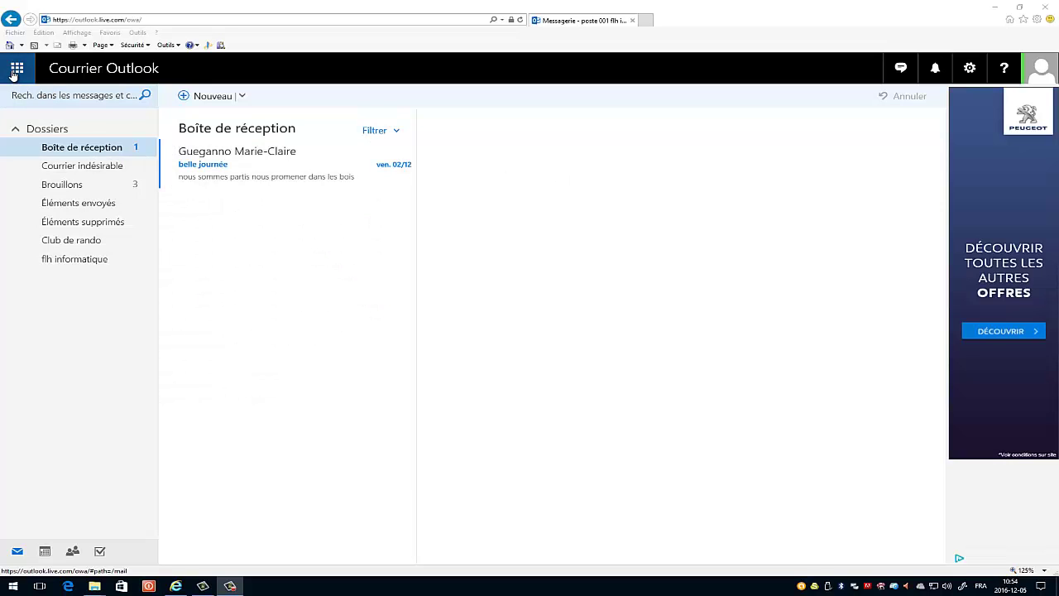
# - Return to the Contacts page after opening and closing the app launcher
pyautogui.click(13, 73)
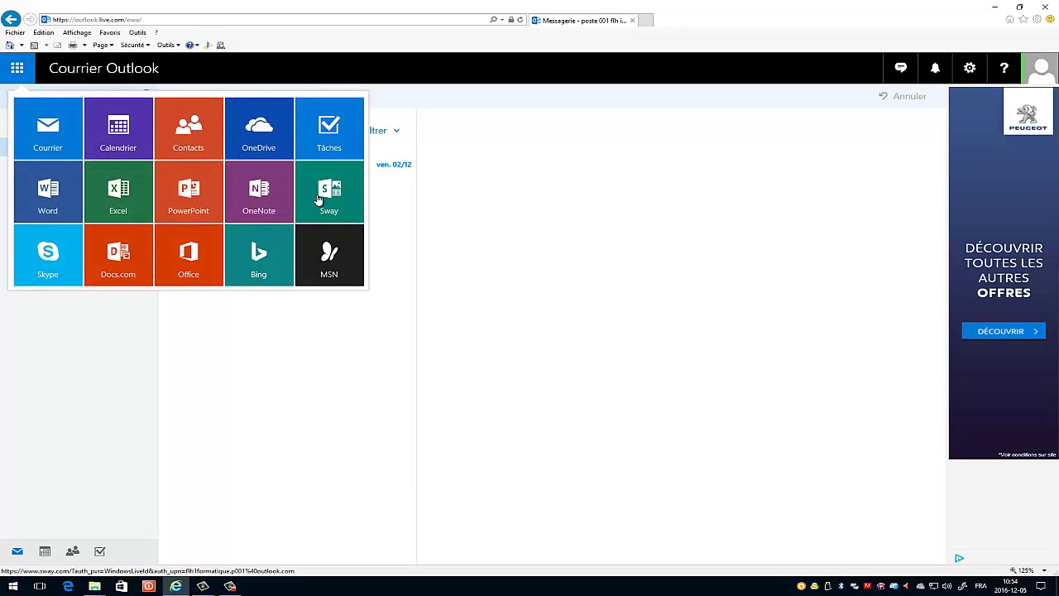
pyautogui.click(340, 464)
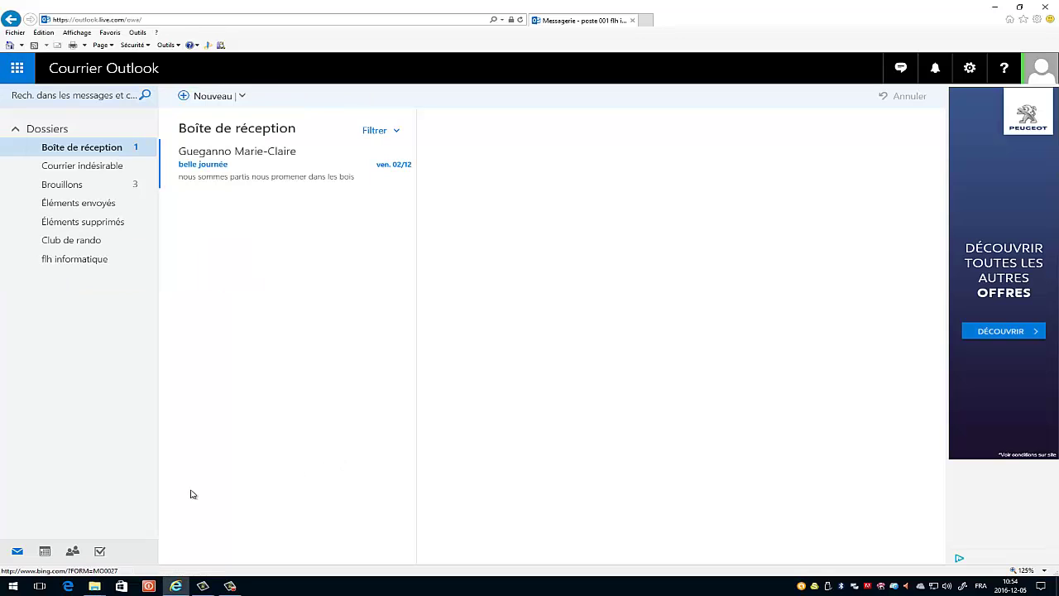
pyautogui.click(73, 552)
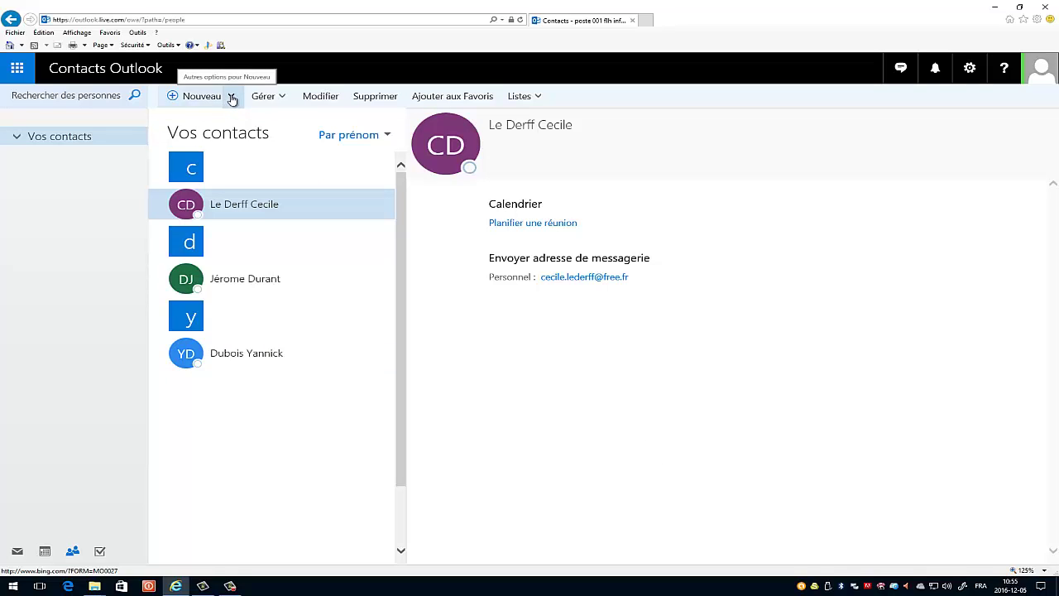
# - Create a contact list named 'Club de randonnée' and save it without members
pyautogui.click(233, 97)
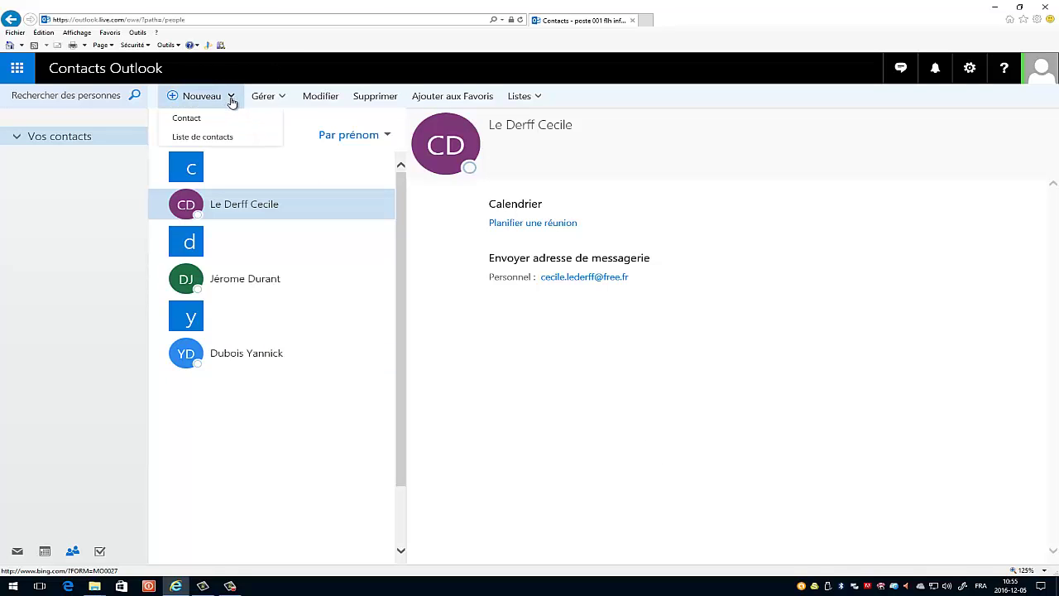
pyautogui.click(215, 140)
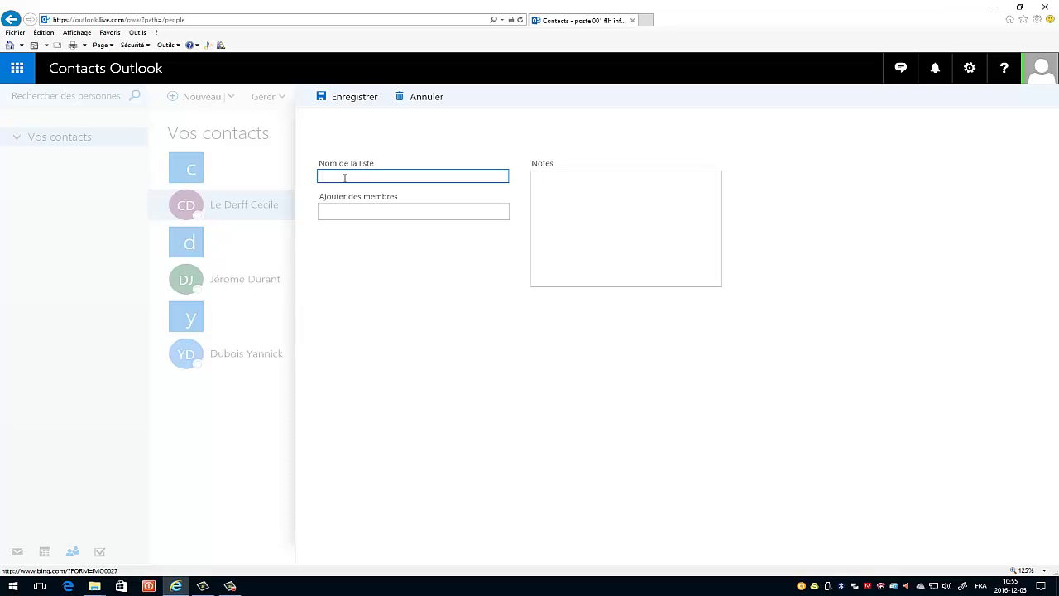
pyautogui.write('Club de randonnée')
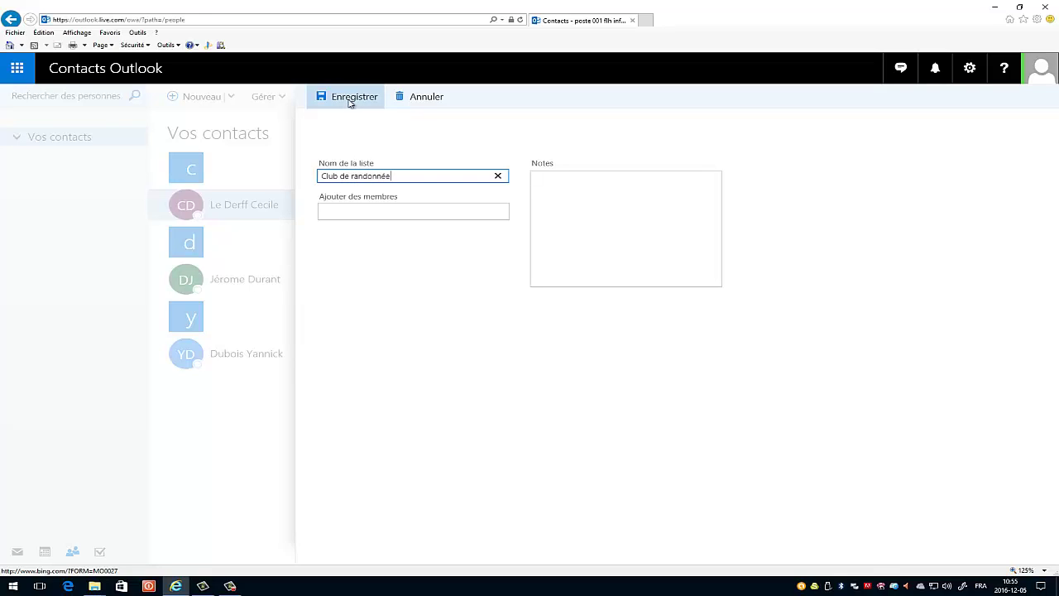
pyautogui.click(361, 212)
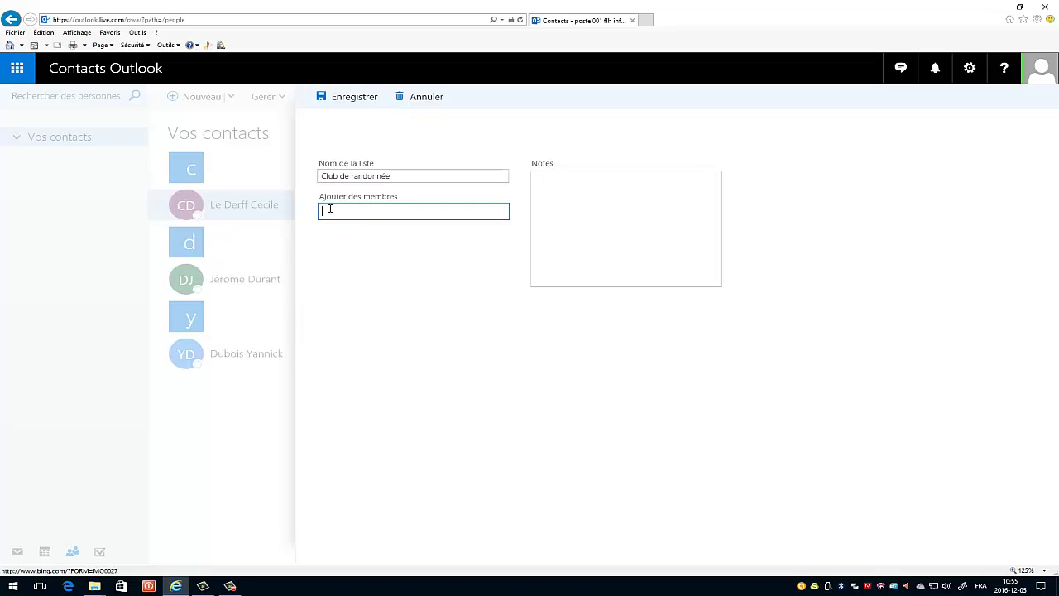
pyautogui.click(352, 98)
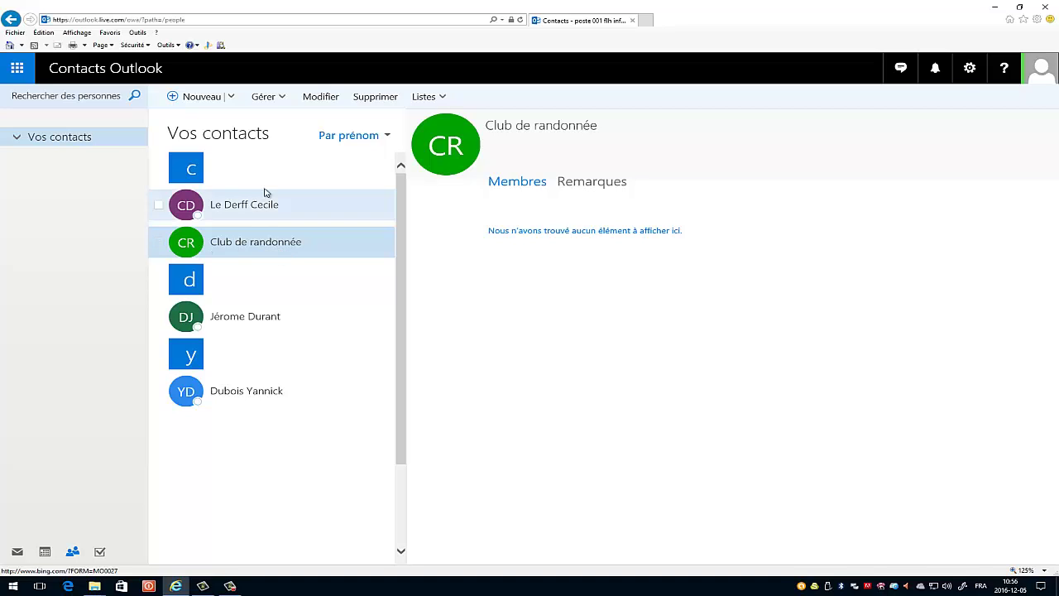
# - Edit 'Club de randonnée', add two contacts picked from the 'd' search suggestions, and save
pyautogui.click(311, 97)
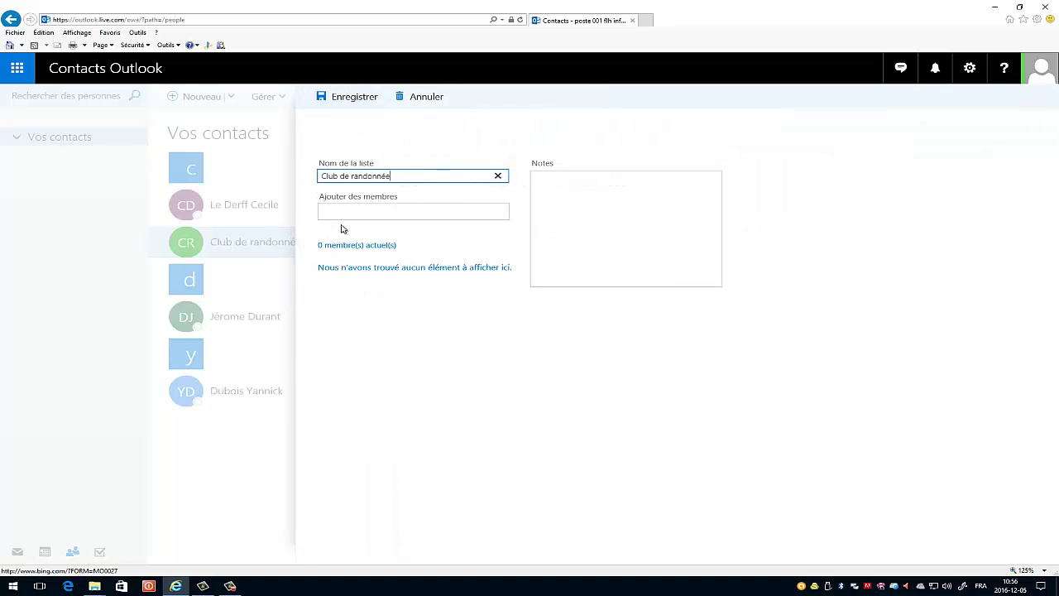
pyautogui.click(343, 213)
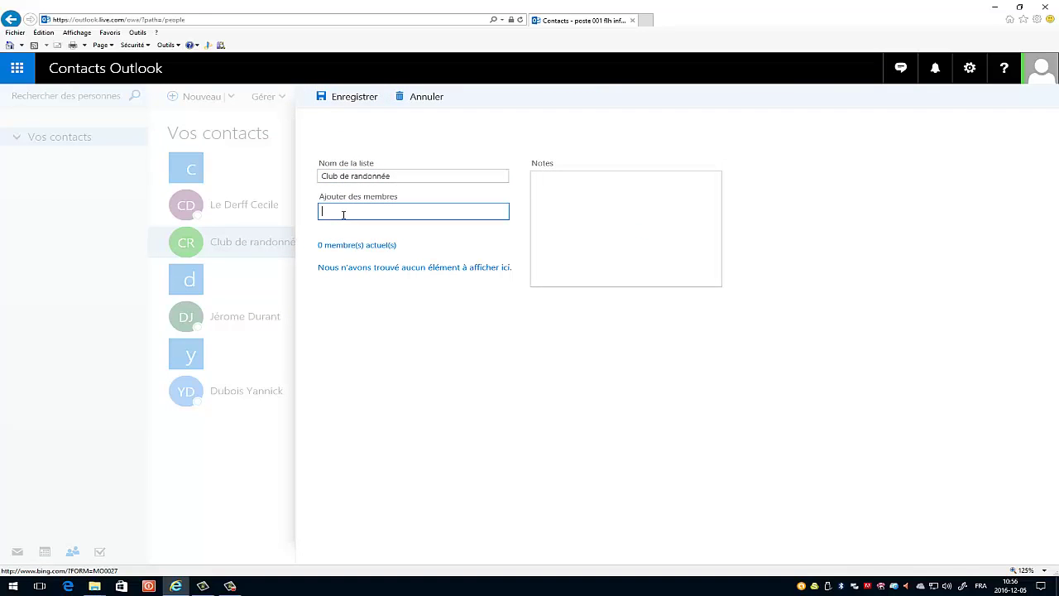
pyautogui.write('d')
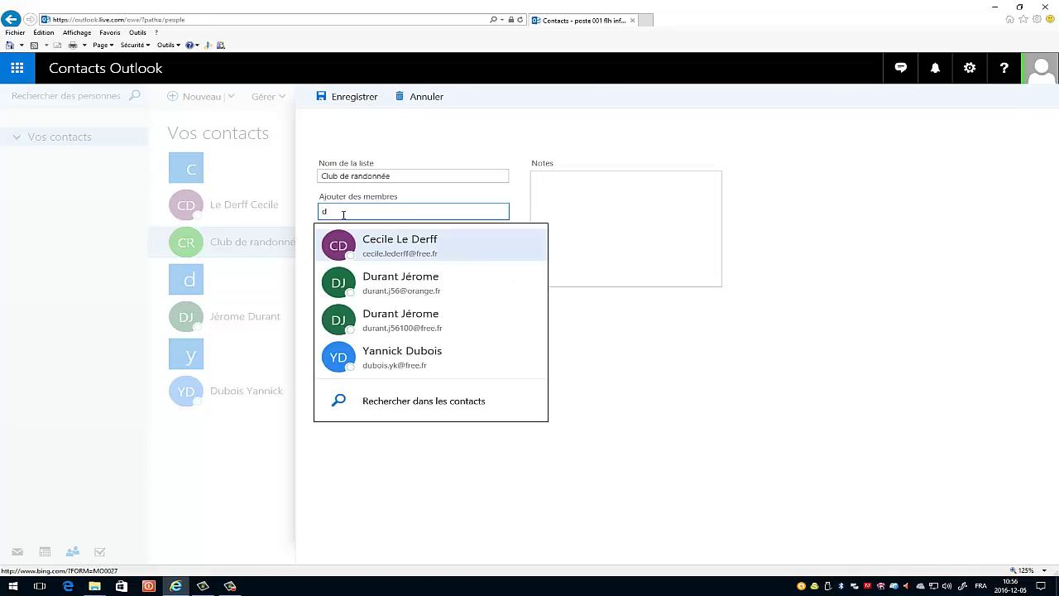
pyautogui.click(376, 359)
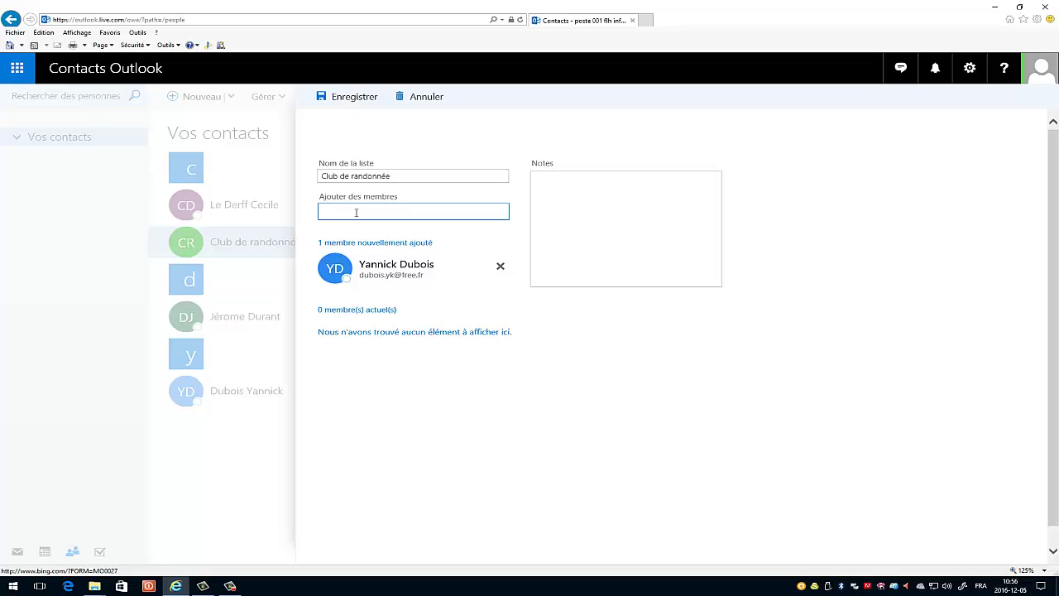
pyautogui.write('c')
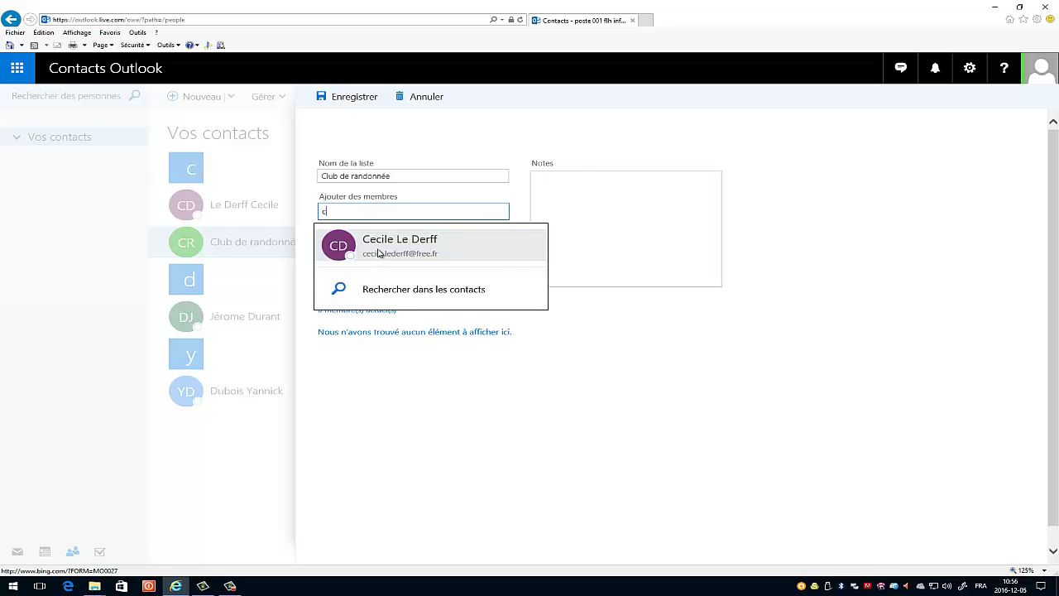
pyautogui.moveTo(389, 264)
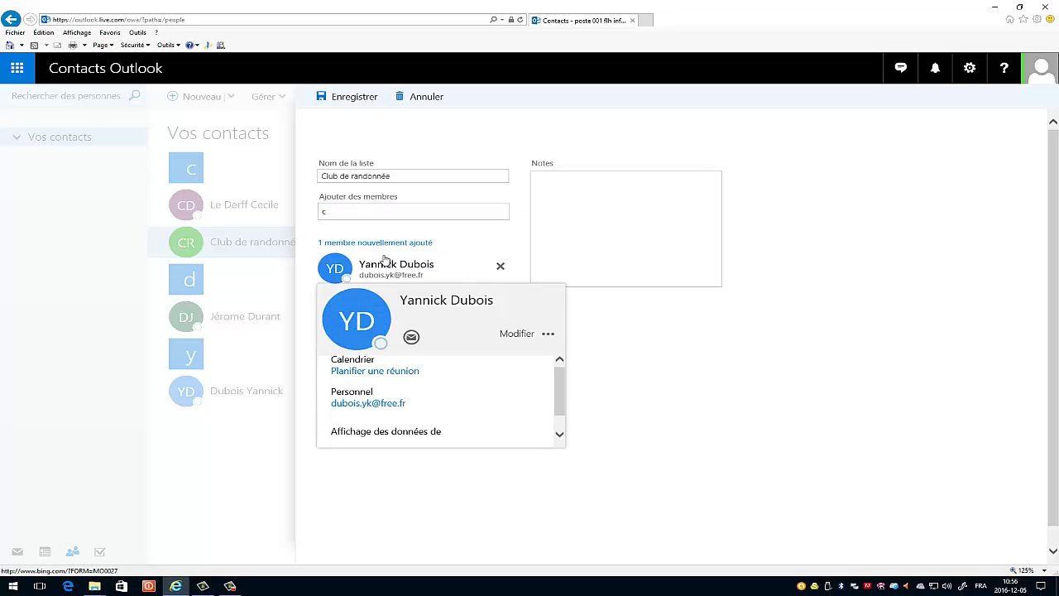
pyautogui.click(350, 214)
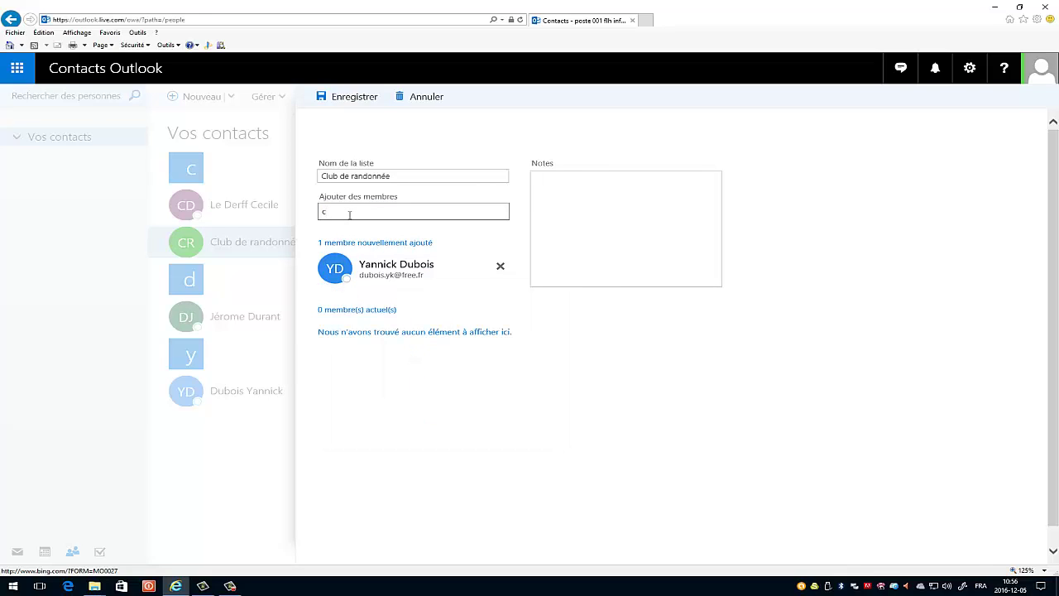
pyautogui.press('BackSpace')
pyautogui.write('d')
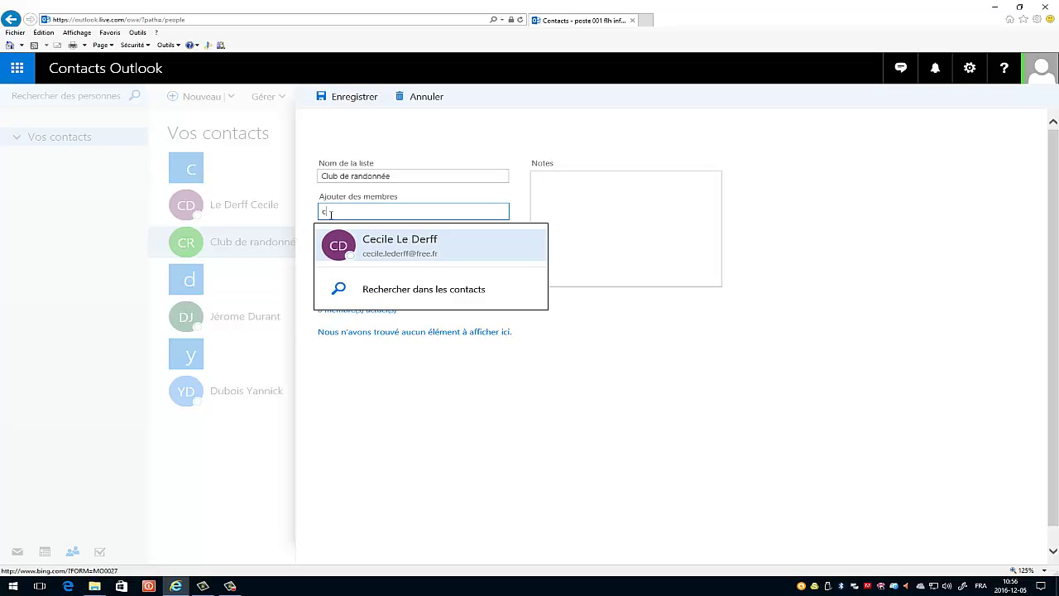
pyautogui.click(346, 243)
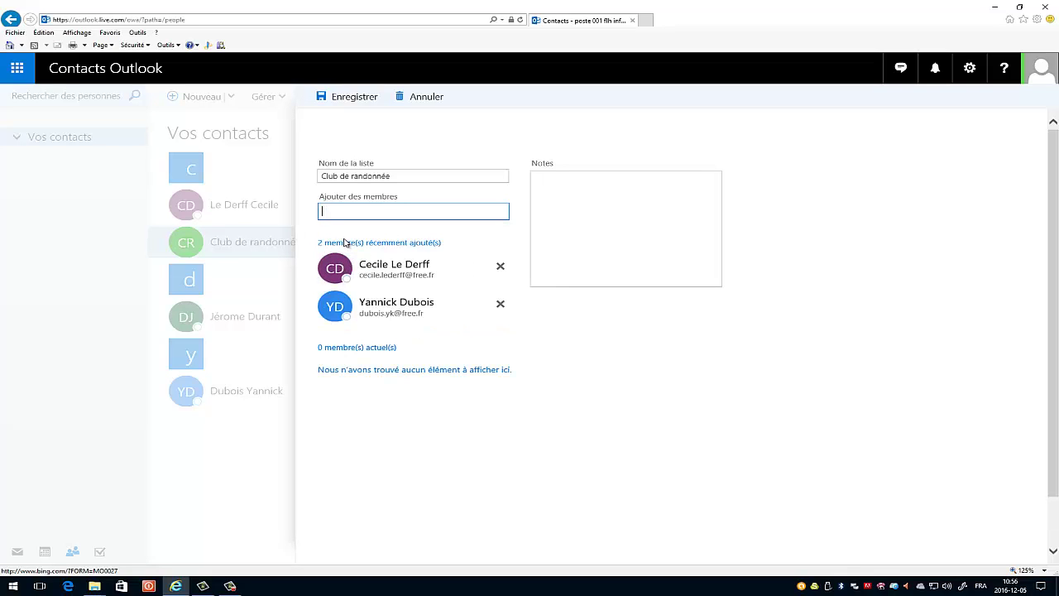
pyautogui.click(354, 99)
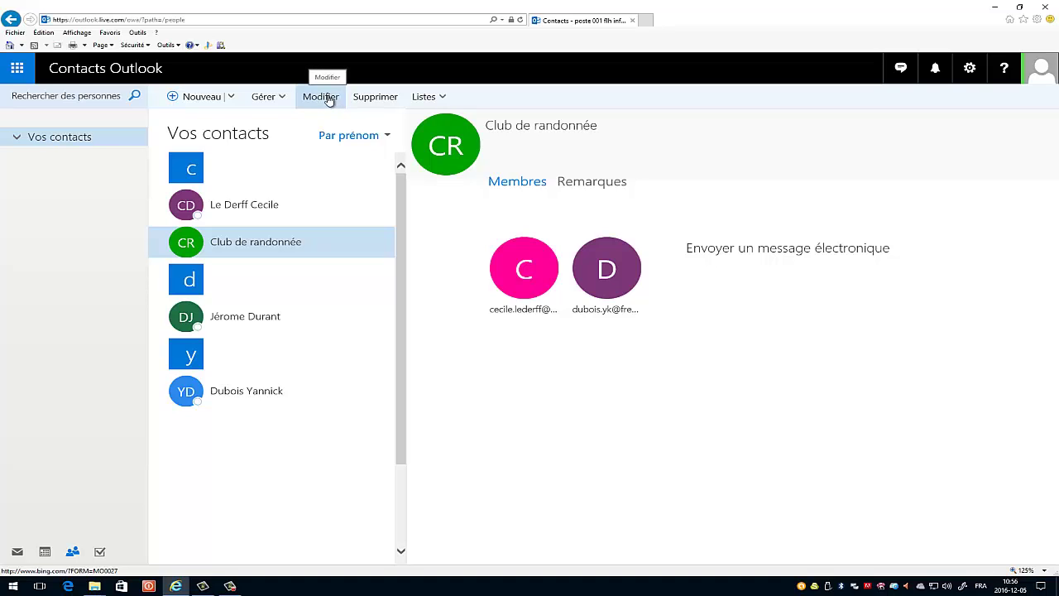
# - Remove the second member and add the first contact matching 'j', then save the list
pyautogui.click(329, 99)
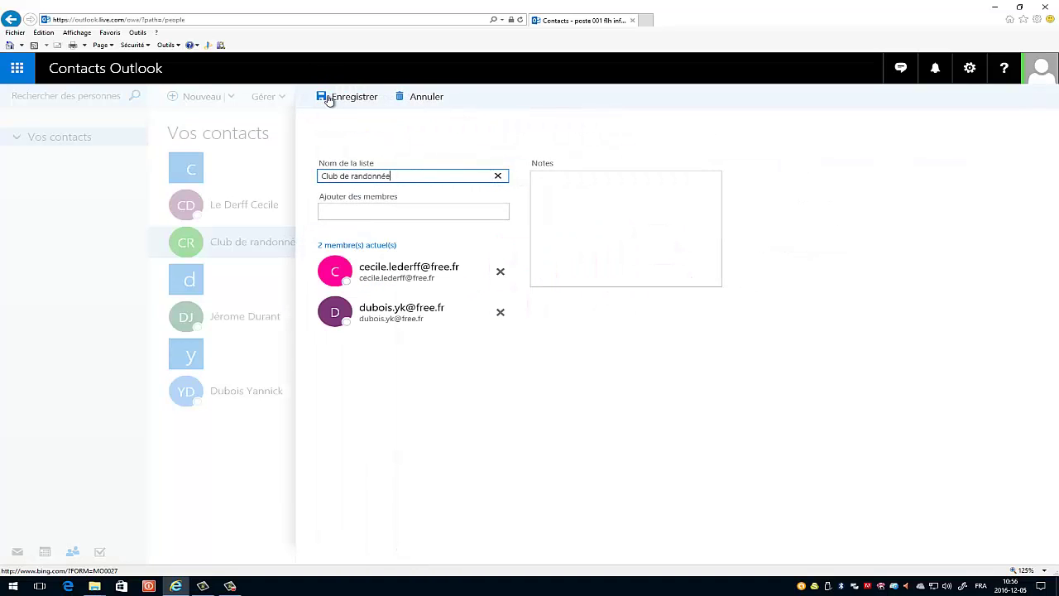
pyautogui.click(502, 319)
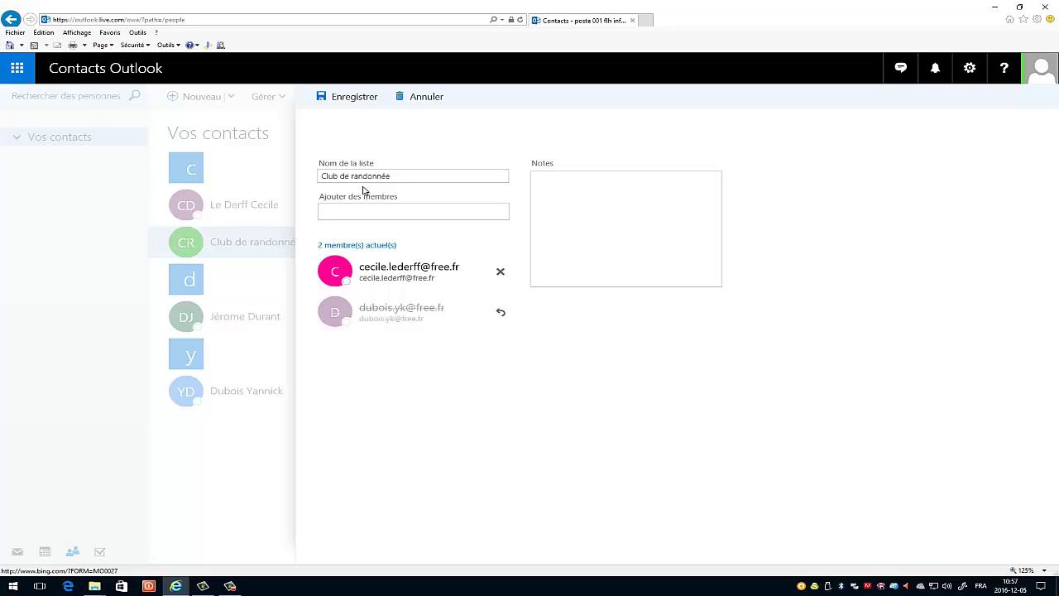
pyautogui.click(349, 213)
pyautogui.write('j')
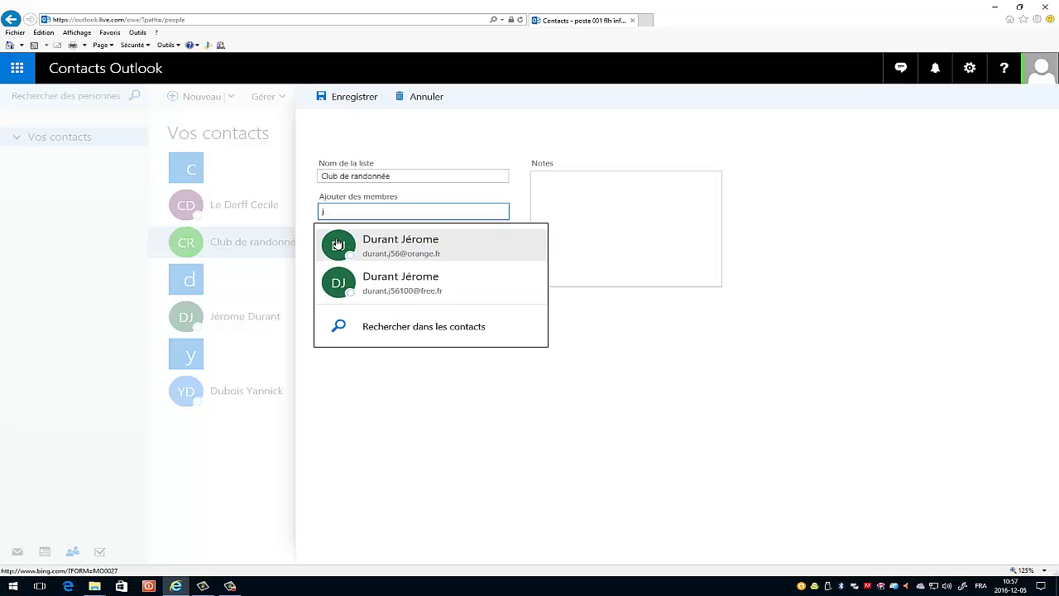
pyautogui.click(338, 243)
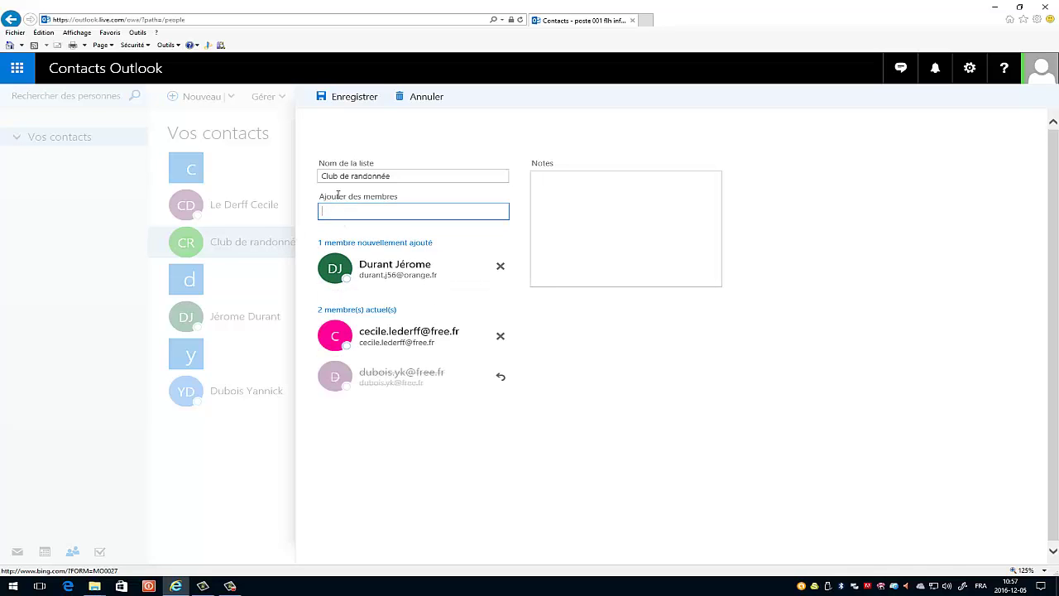
pyautogui.click(345, 98)
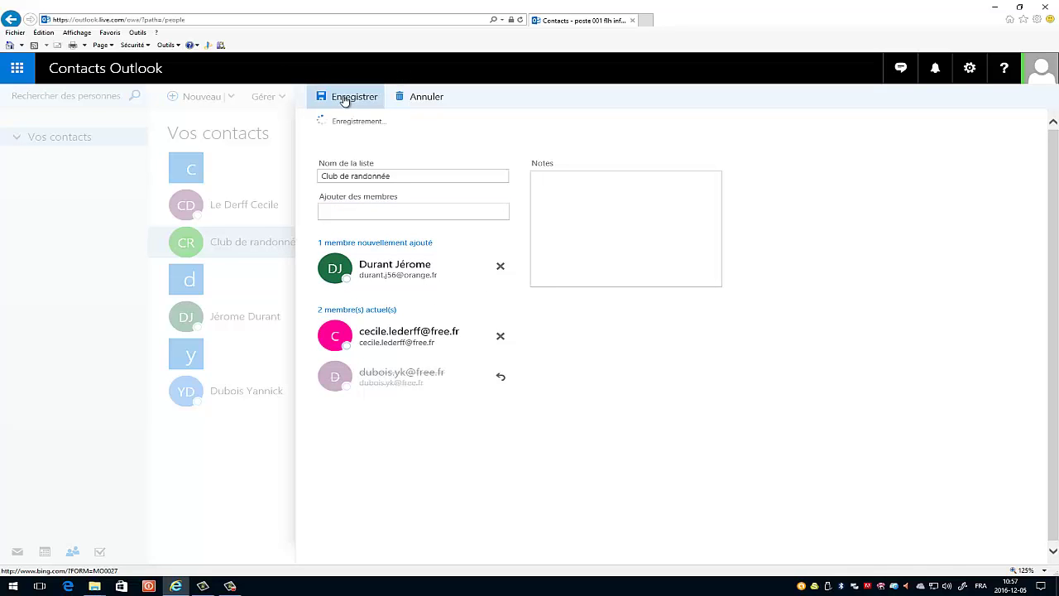